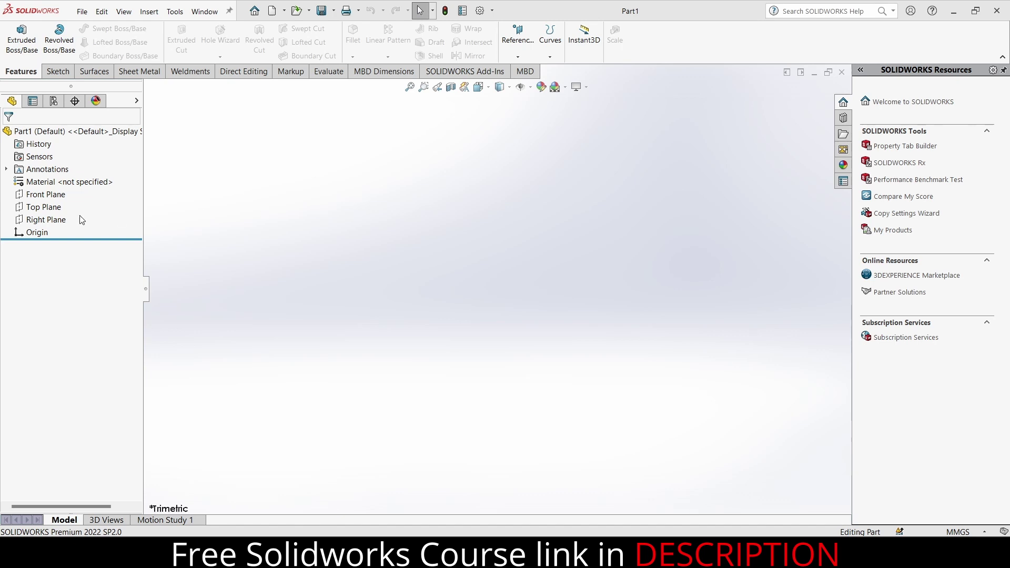
# Sketch a centre rectangle about the origin on the Front Plane
pyautogui.click(46, 195)
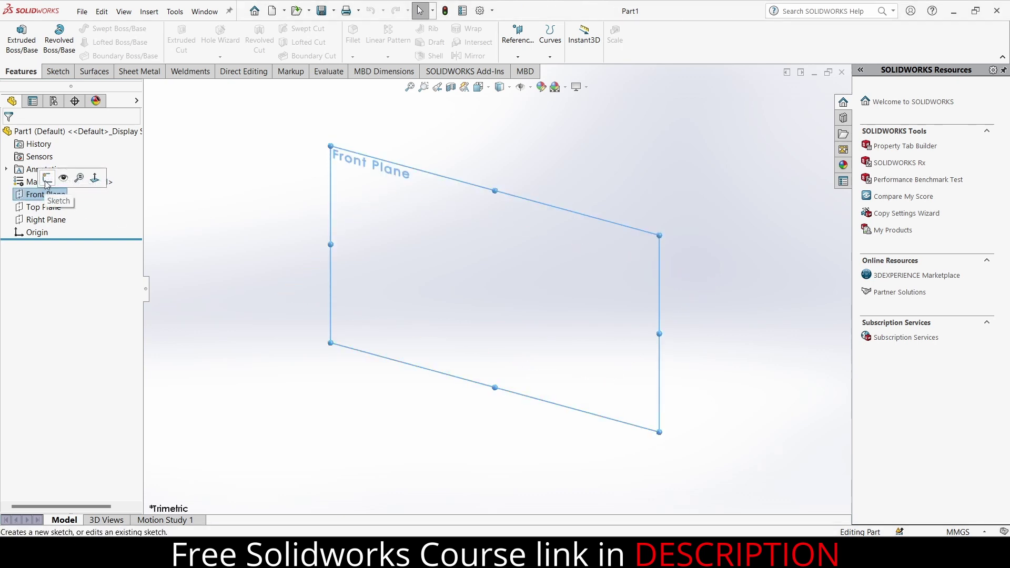
pyautogui.click(46, 182)
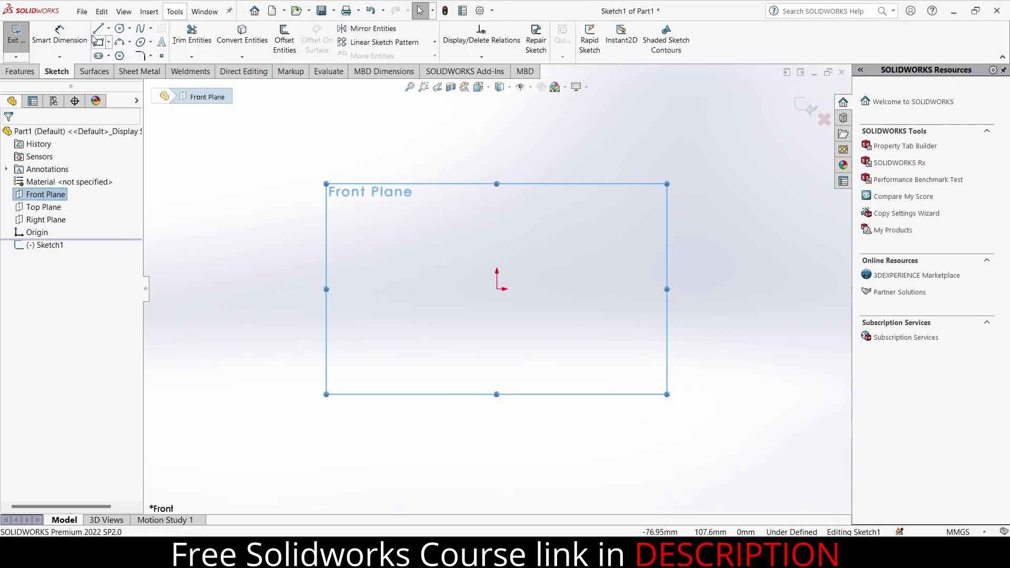
pyautogui.click(98, 29)
pyautogui.click(99, 43)
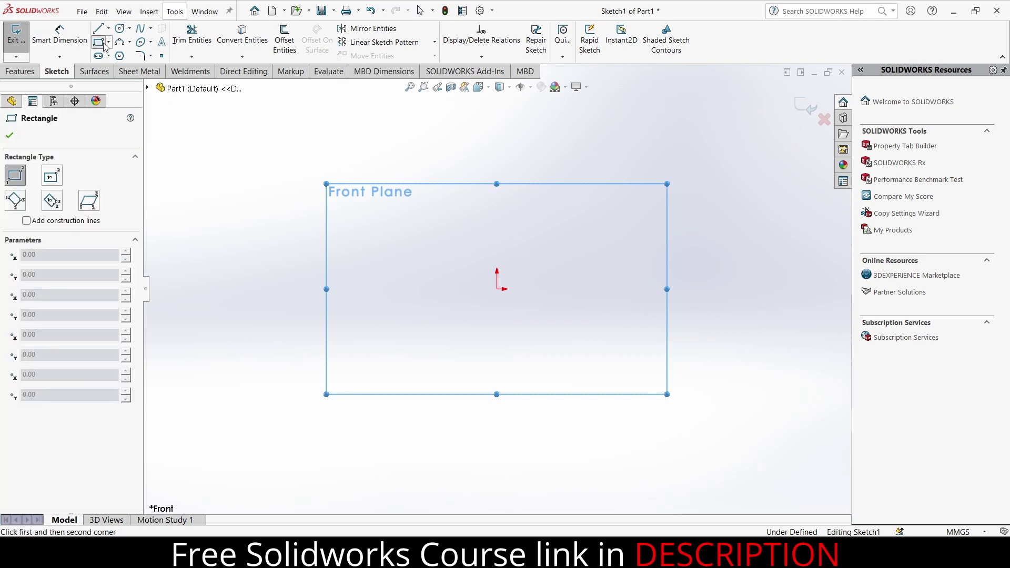
pyautogui.click(53, 178)
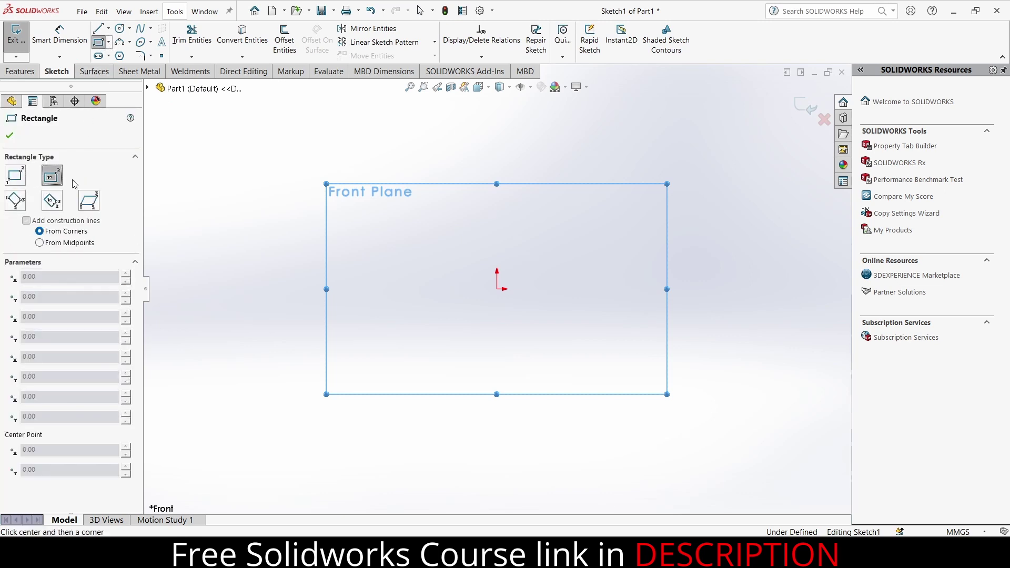
pyautogui.click(496, 288)
pyautogui.click(537, 179)
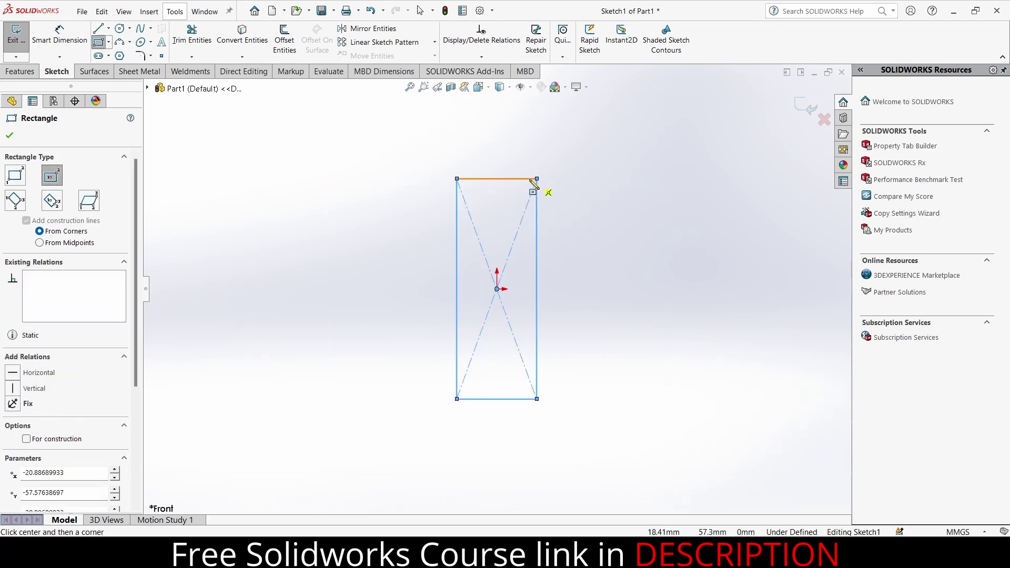
# Dimension the stem rectangle 300 mm tall and 100 mm wide
pyautogui.click(59, 34)
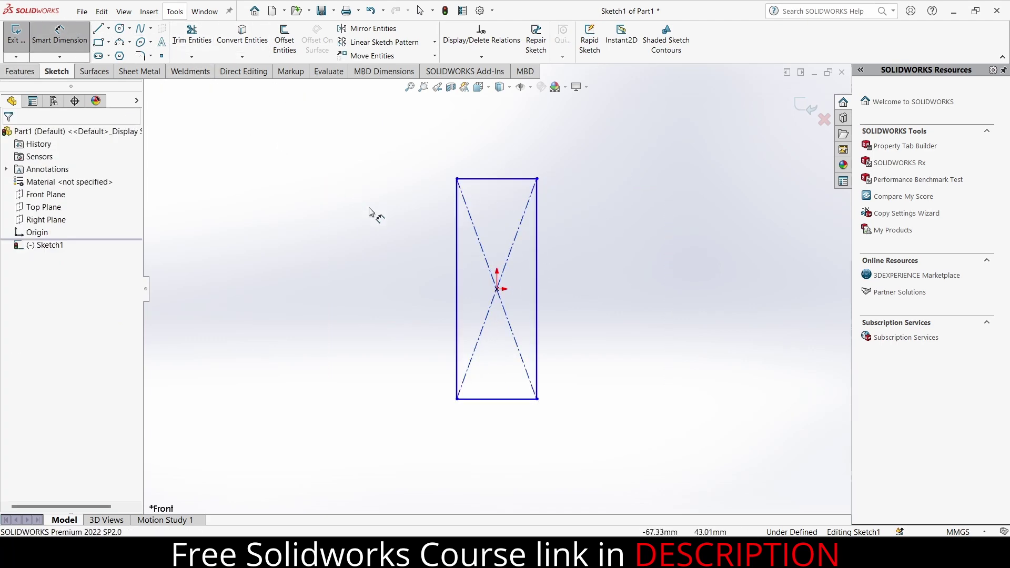
pyautogui.click(457, 242)
pyautogui.click(435, 242)
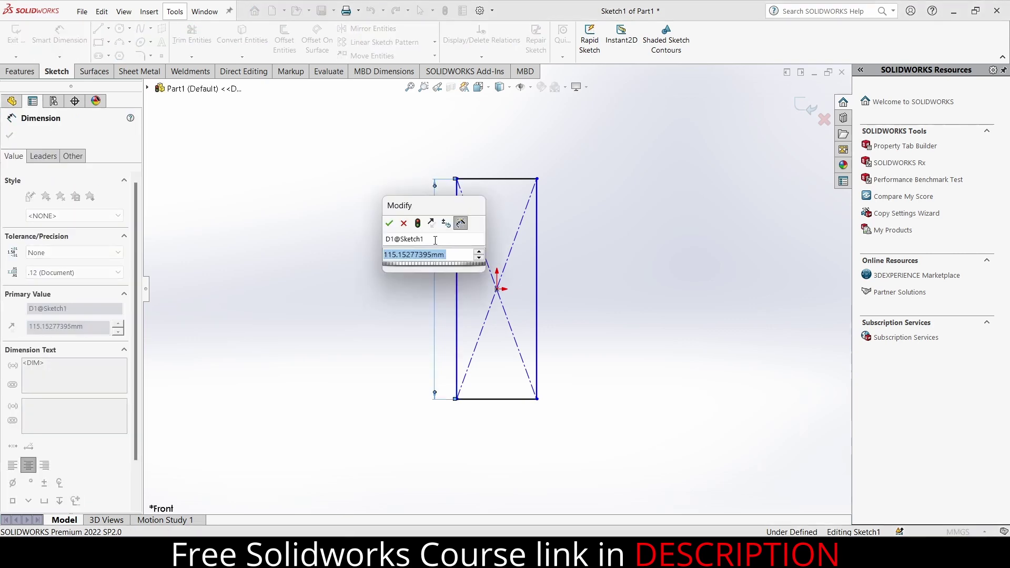
pyautogui.write('300')
pyautogui.press('Return')
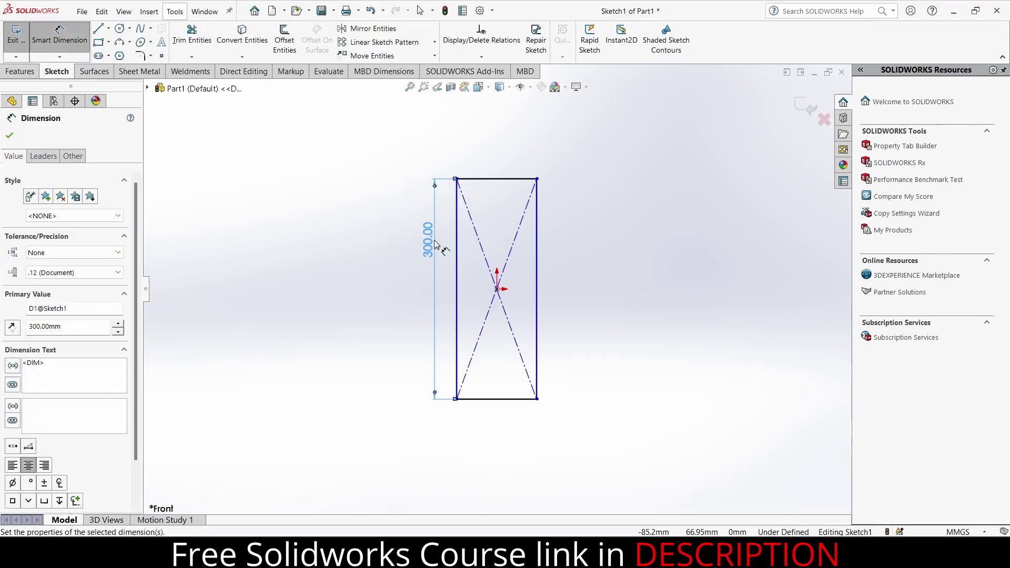
pyautogui.click(483, 178)
pyautogui.click(483, 156)
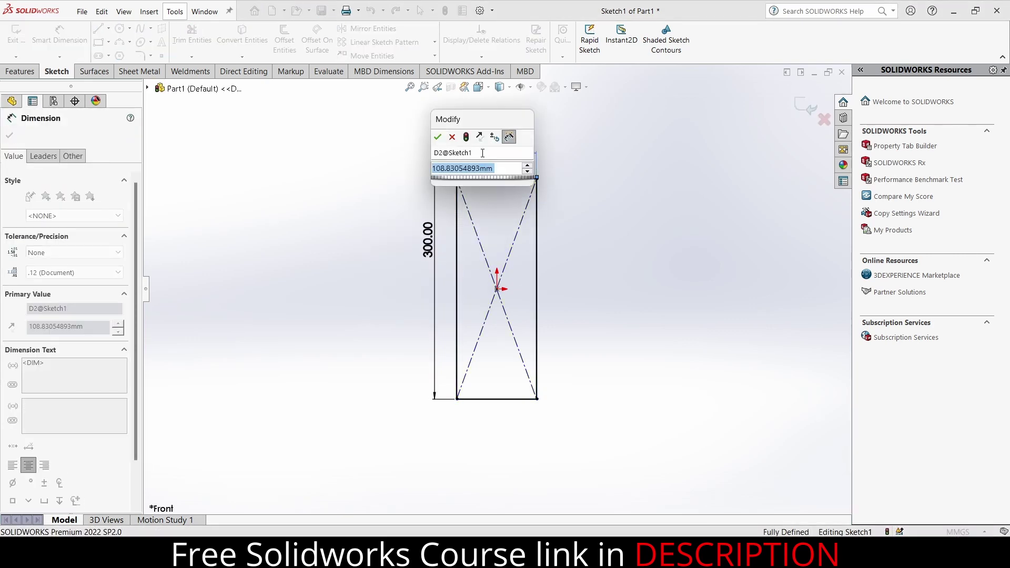
pyautogui.press('Return')
pyautogui.press('Return')
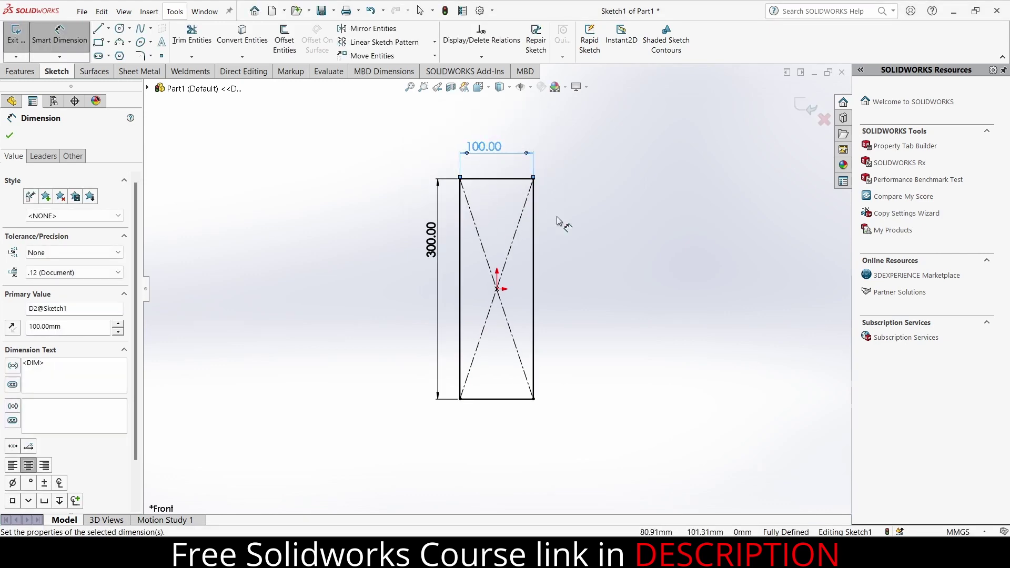
pyautogui.scroll(2, 556, 216)
pyautogui.scroll(-2, 513, 195)
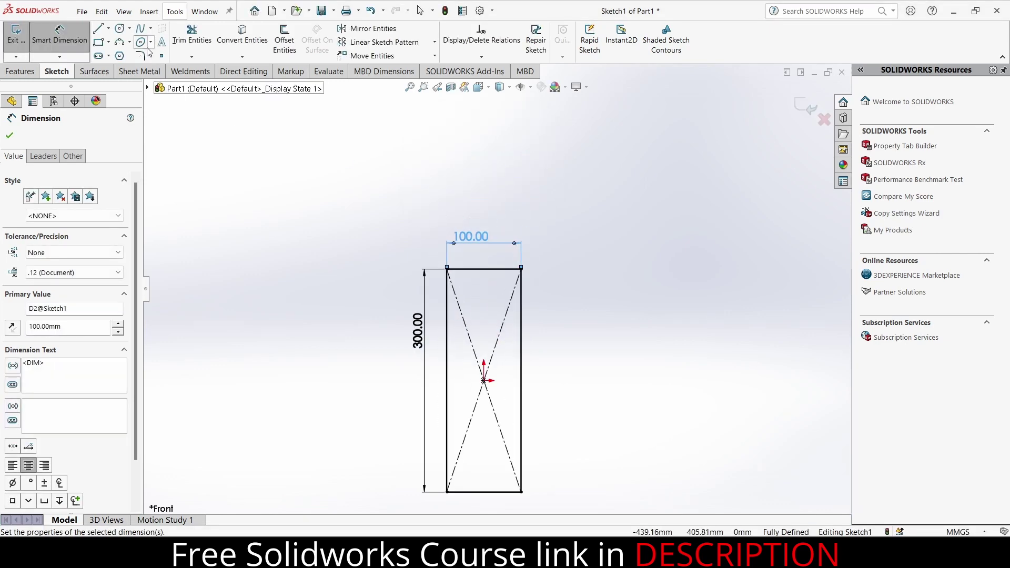
# Draw a corner rectangle above the stem for the flange and dimension its width to 700 mm
pyautogui.click(98, 41)
pyautogui.click(196, 193)
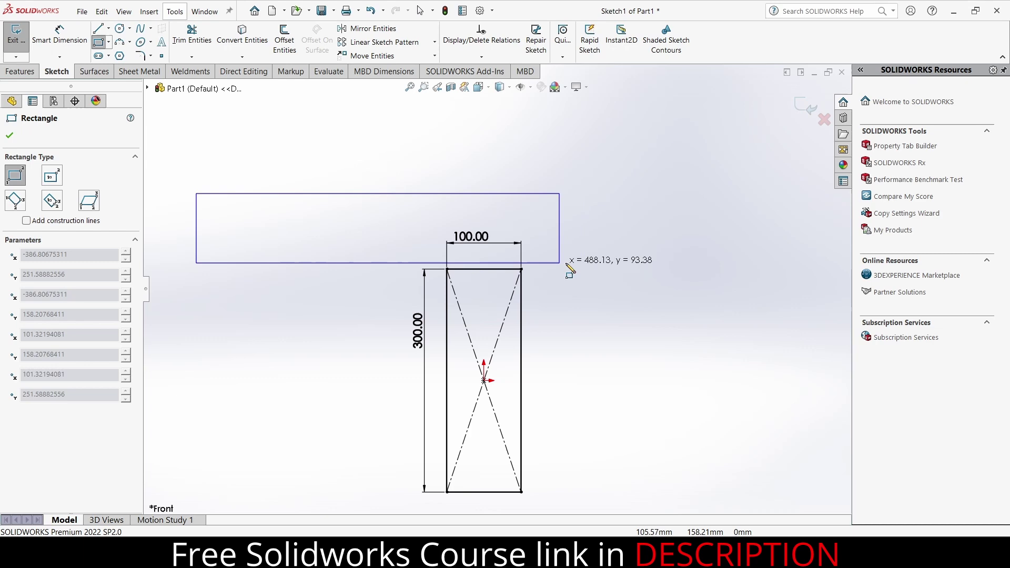
pyautogui.click(800, 269)
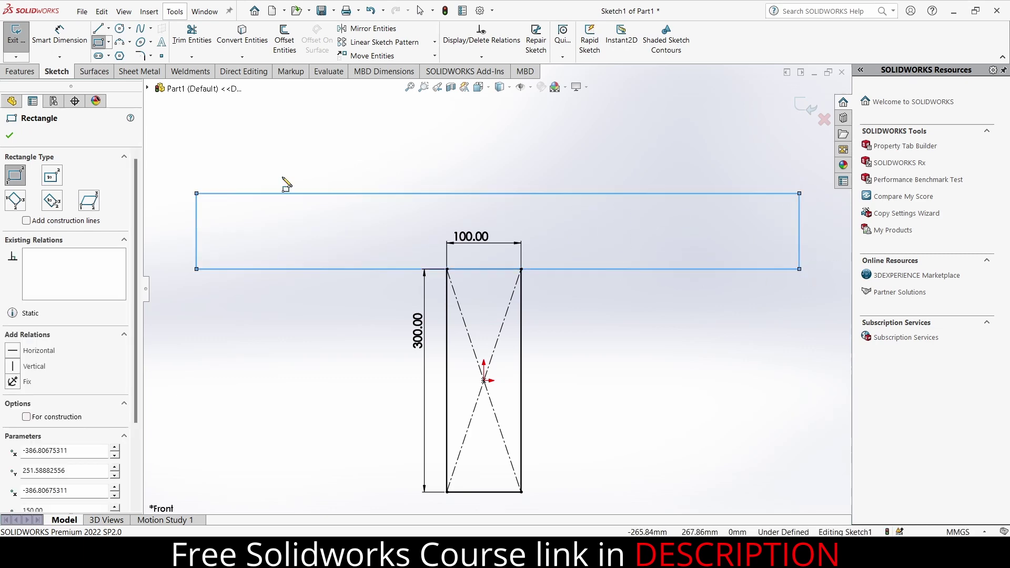
pyautogui.click(76, 52)
pyautogui.click(535, 194)
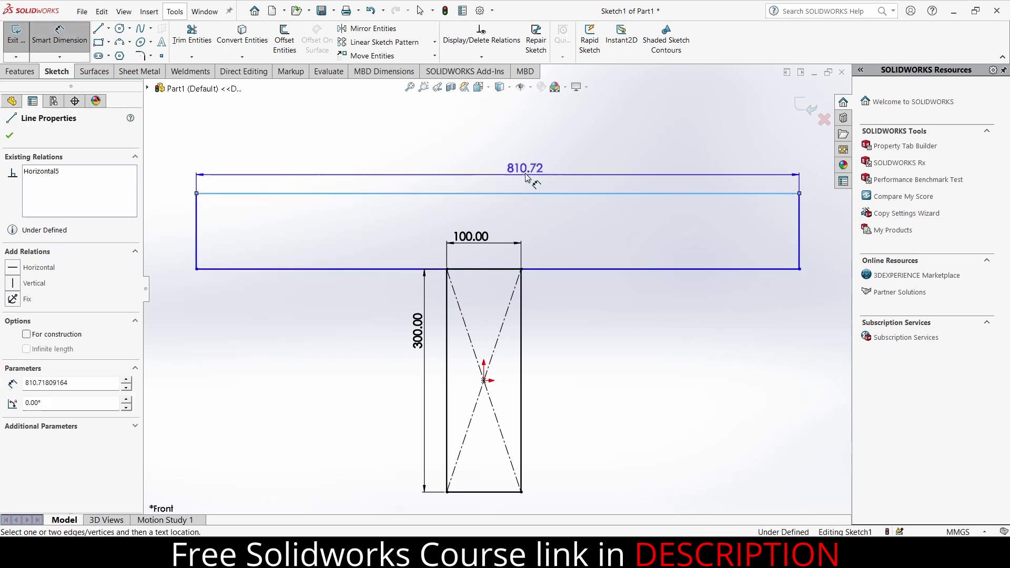
pyautogui.click(529, 171)
pyautogui.write('700')
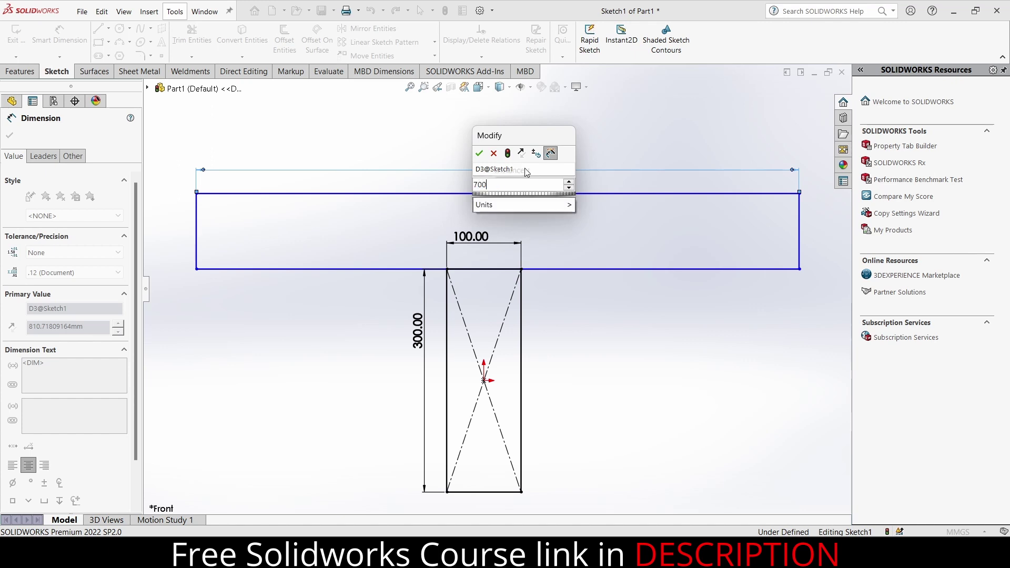
pyautogui.press('Return')
pyautogui.click(674, 343)
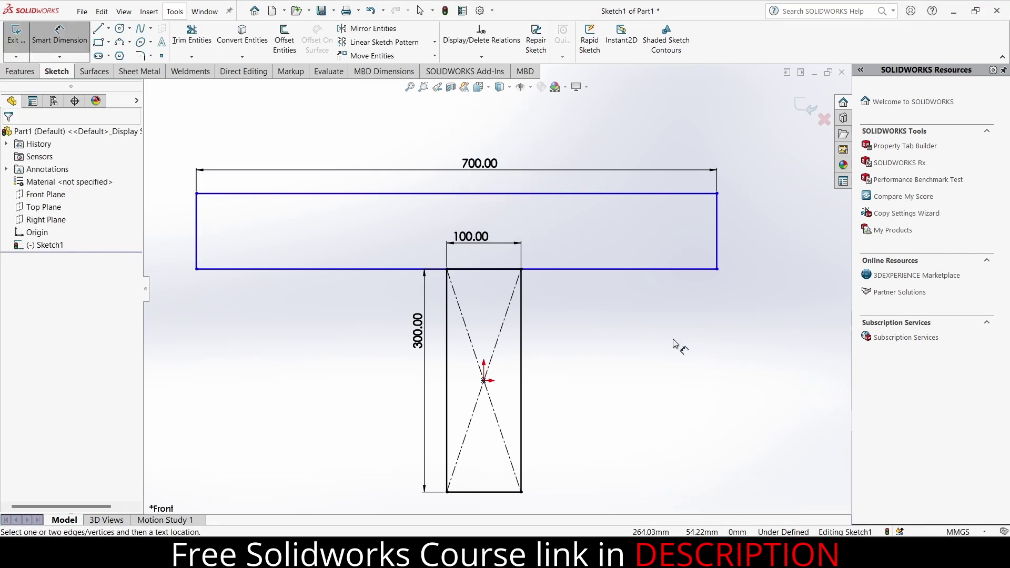
# Offset the flange's left edge 700/2 from the origin and set its thickness to 100 mm
pyautogui.click(197, 226)
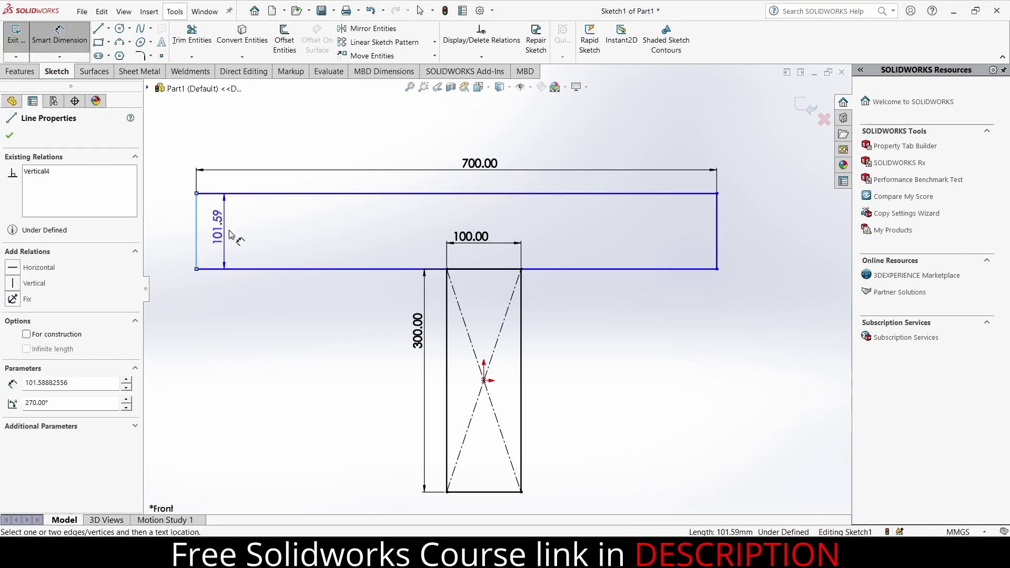
pyautogui.click(484, 380)
pyautogui.click(424, 232)
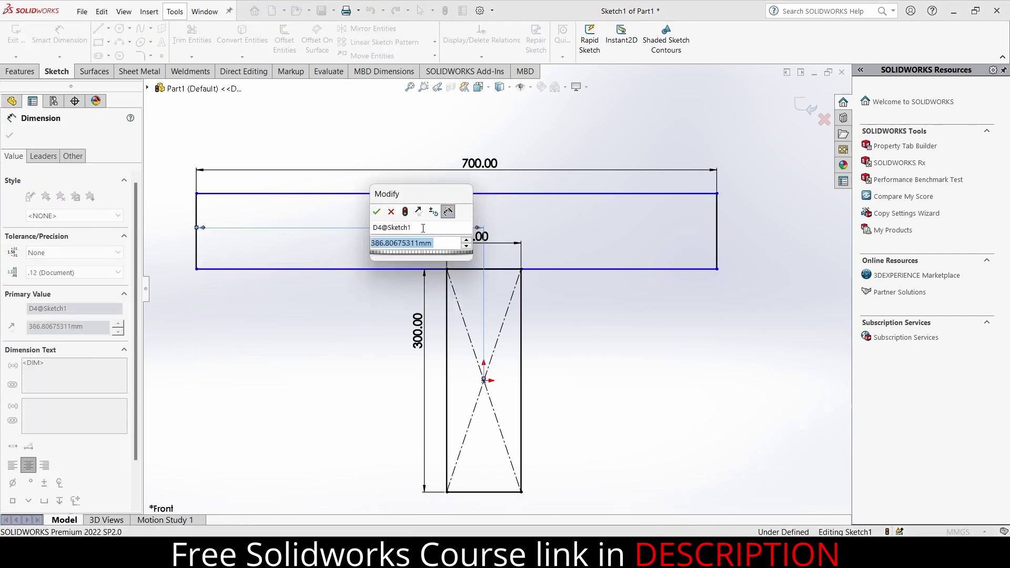
pyautogui.write('700/2')
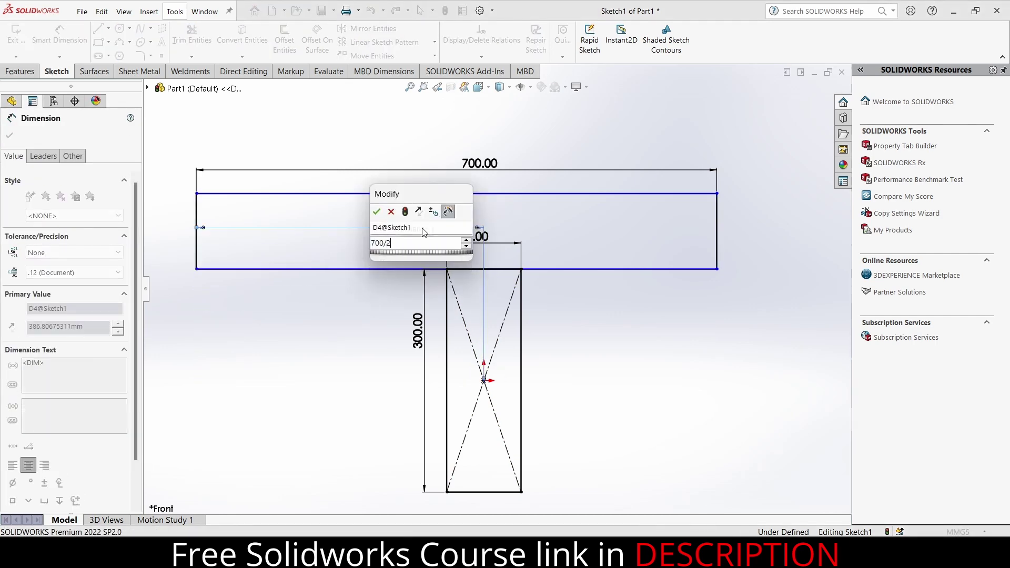
pyautogui.press('Return')
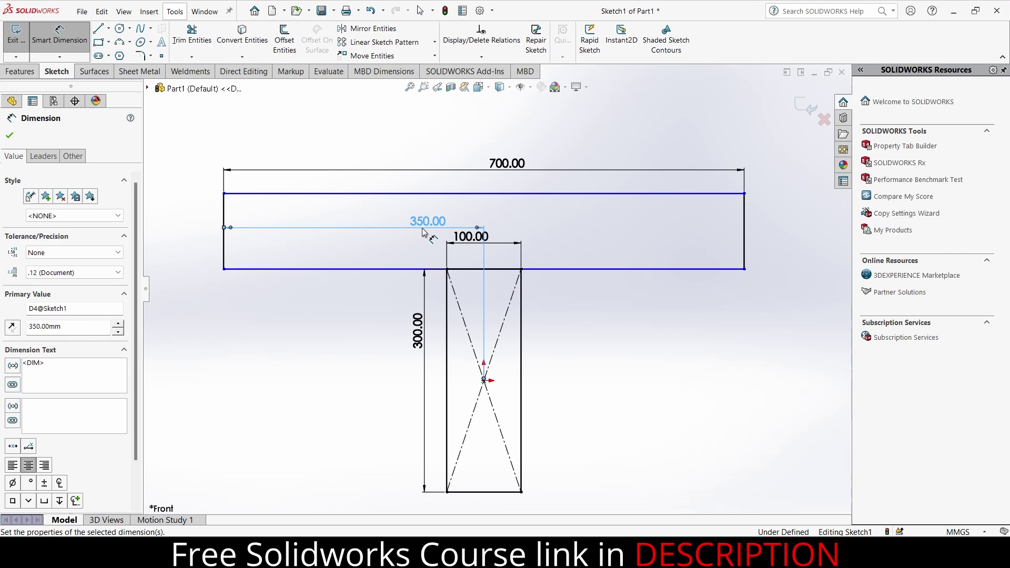
pyautogui.click(225, 220)
pyautogui.click(205, 219)
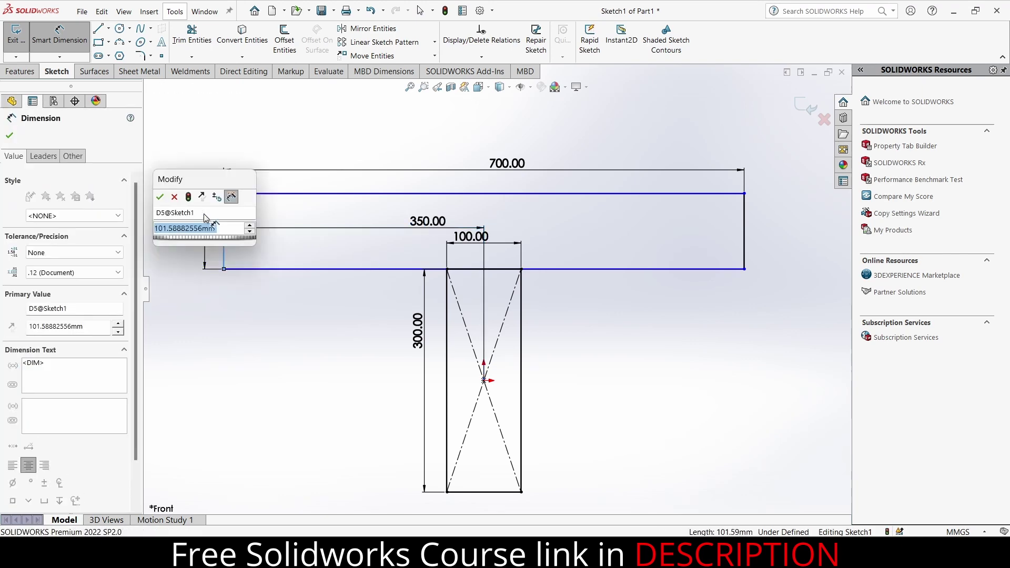
pyautogui.write('100')
pyautogui.press('Return')
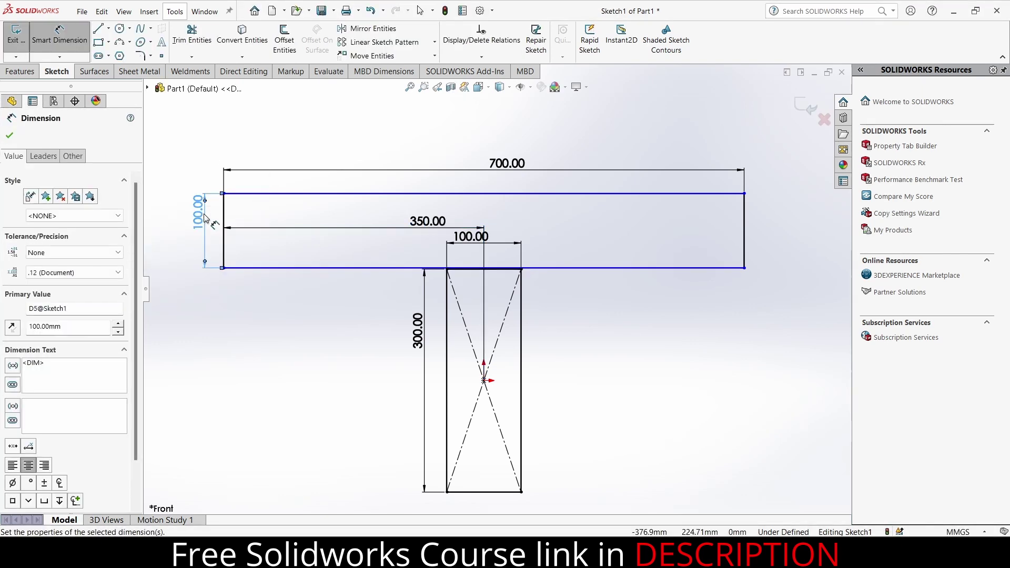
# Dimension the flange underside 150 mm above the origin
pyautogui.click(605, 356)
pyautogui.scroll(-3, 490, 286)
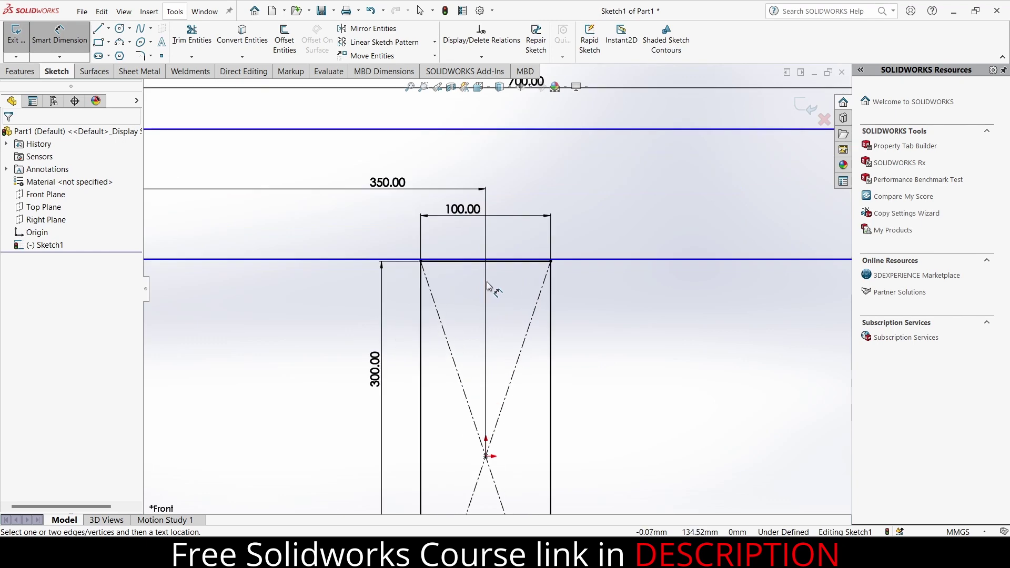
pyautogui.click(588, 259)
pyautogui.click(486, 456)
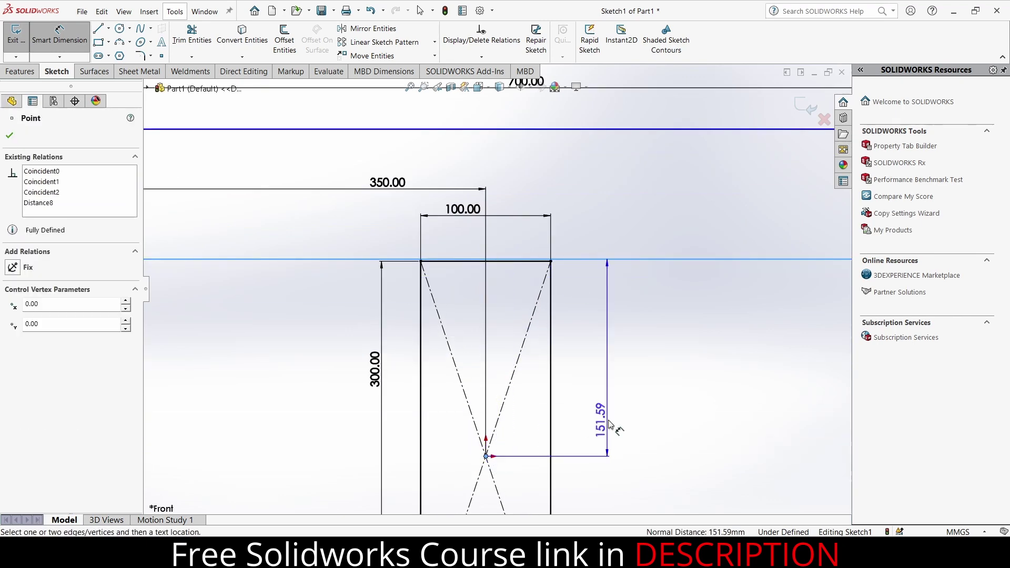
pyautogui.click(611, 425)
pyautogui.write('150')
pyautogui.press('Return')
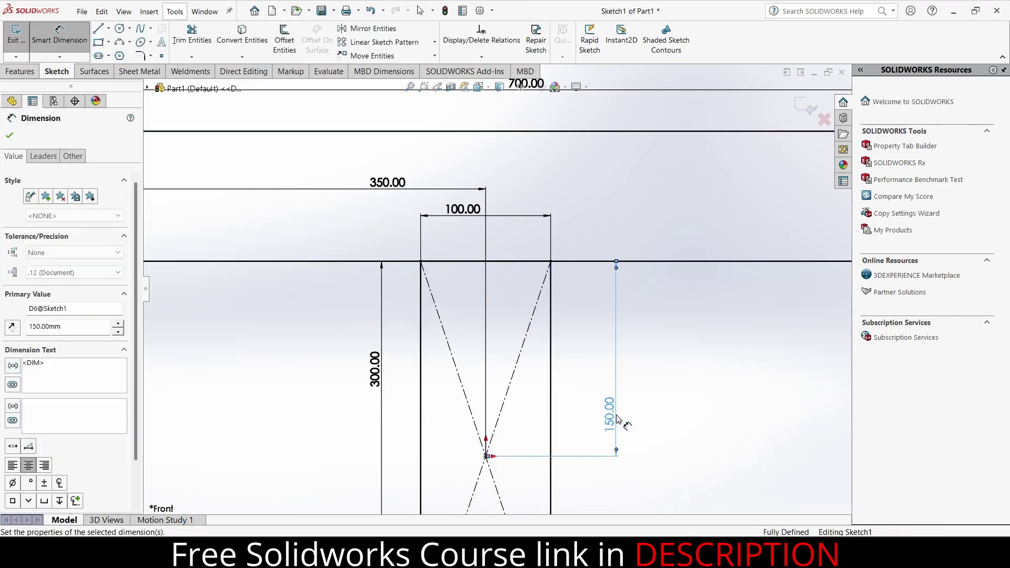
# Extrude both regions of the T sketch to a blind depth of 4000 mm
pyautogui.press('f')
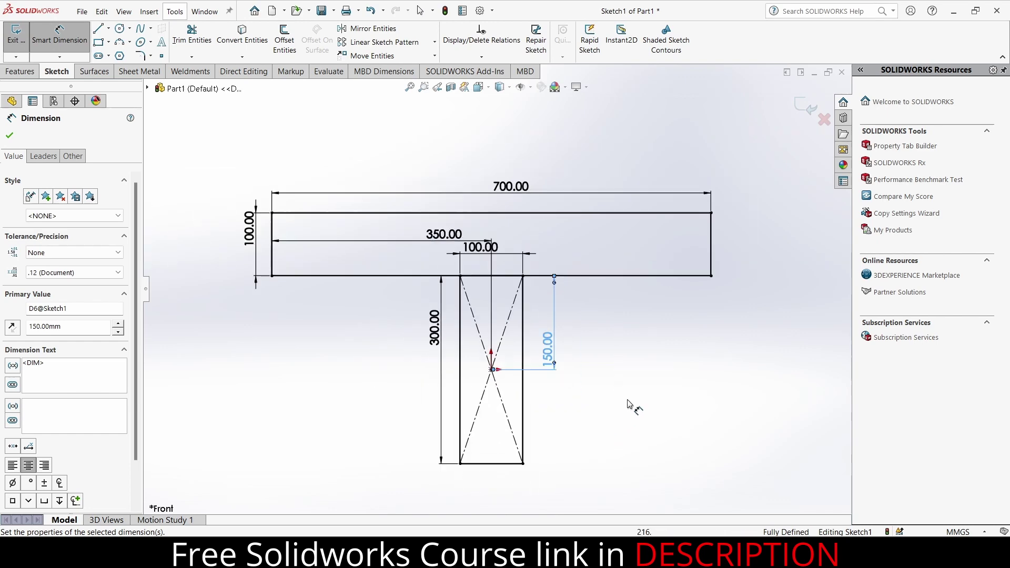
pyautogui.click(11, 135)
pyautogui.click(19, 72)
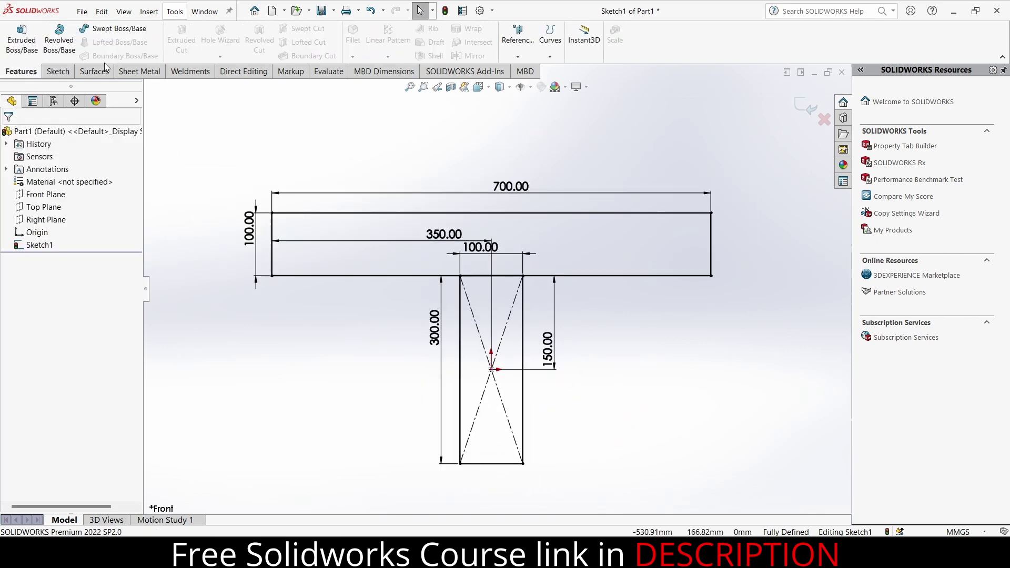
pyautogui.click(22, 37)
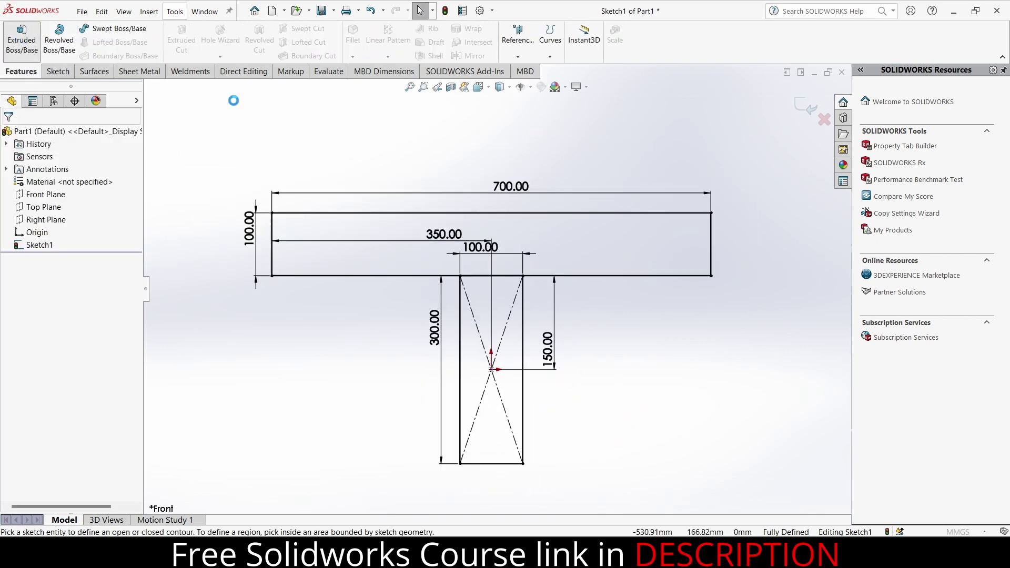
pyautogui.click(541, 234)
pyautogui.click(497, 327)
pyautogui.scroll(5, 485, 327)
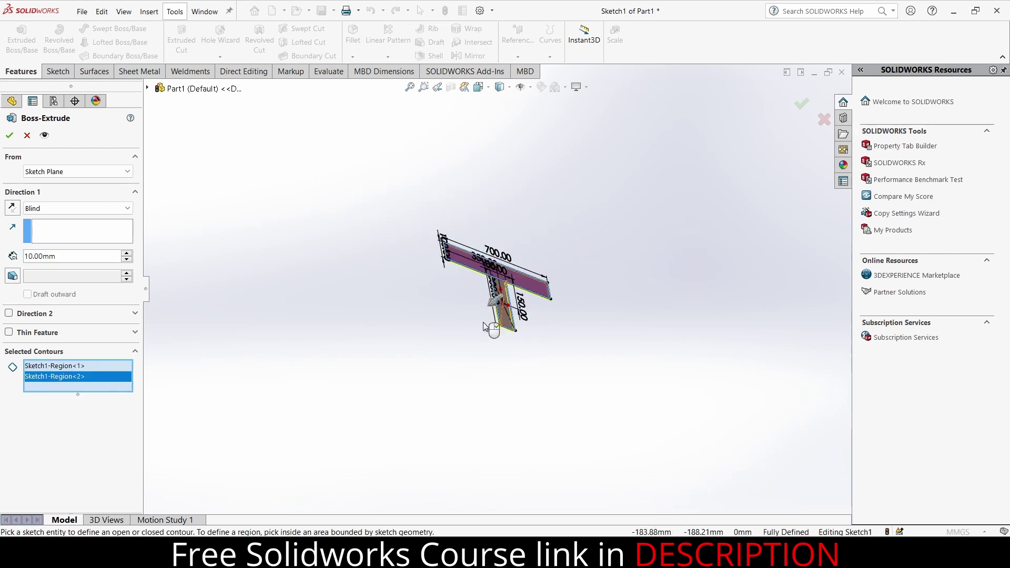
pyautogui.moveTo(484, 327); pyautogui.dragTo(421, 344)
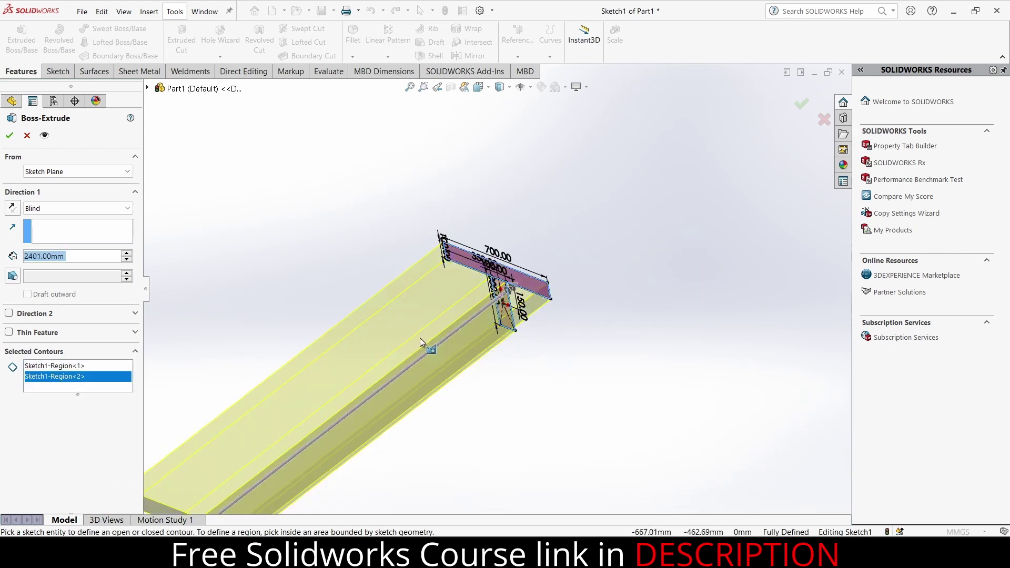
pyautogui.scroll(3, 421, 343)
pyautogui.moveTo(358, 363); pyautogui.dragTo(273, 459)
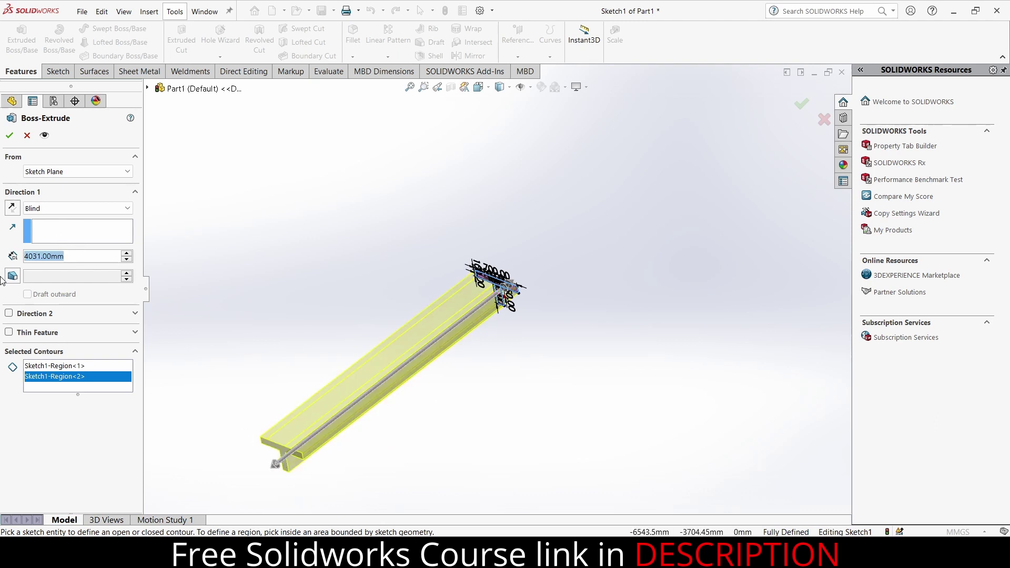
pyautogui.write('4000')
pyautogui.press('Return')
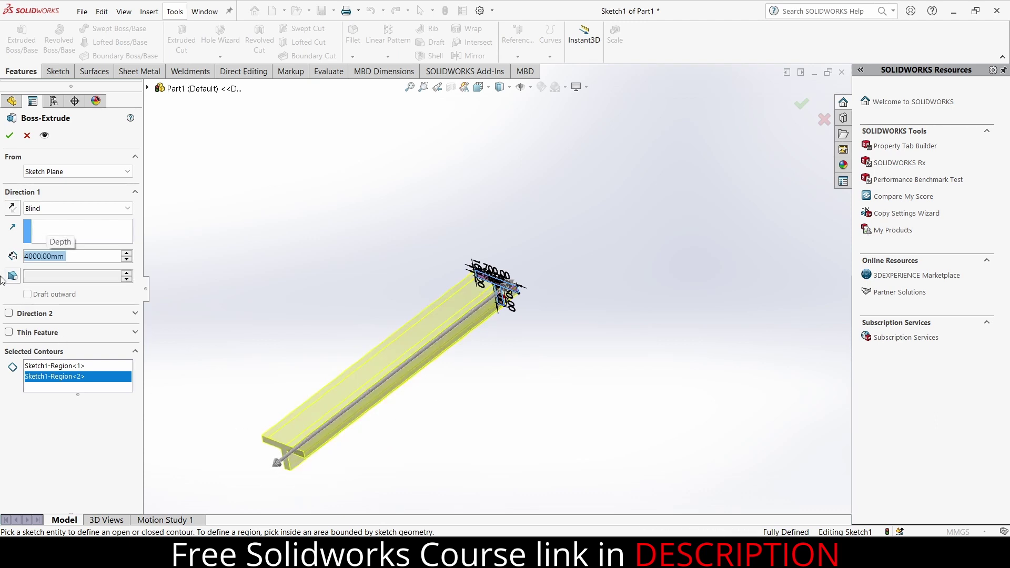
pyautogui.click(10, 135)
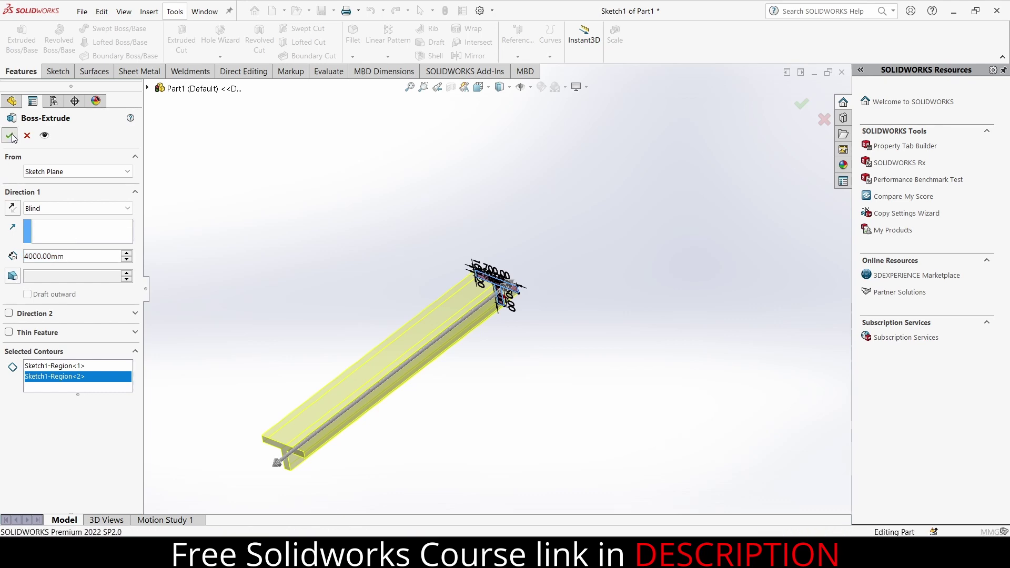
# Load the SOLIDWORKS Simulation add-in from the SOLIDWORKS Add-Ins tab
pyautogui.moveTo(375, 266); pyautogui.dragTo(314, 296, button='middle')
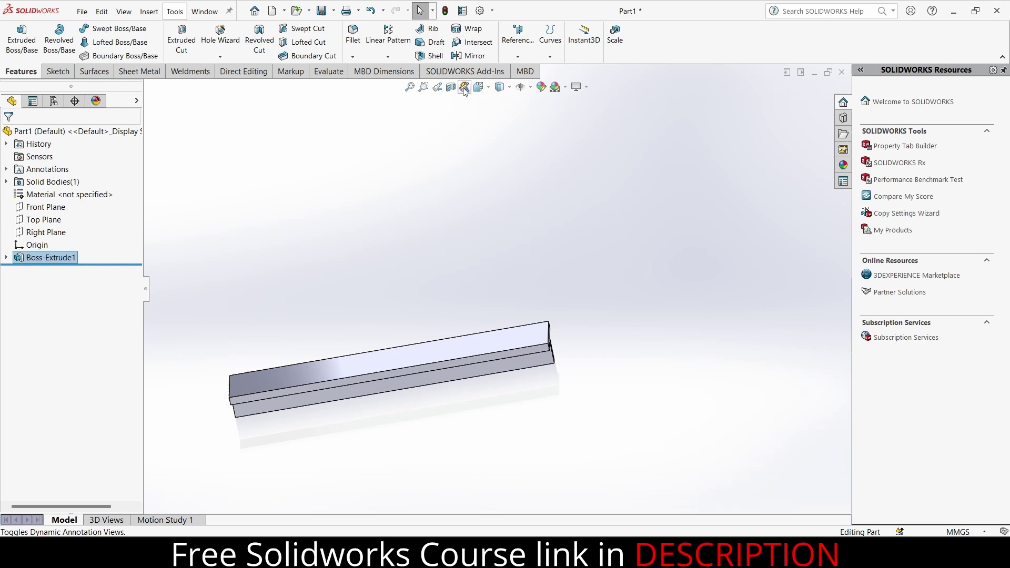
pyautogui.click(470, 72)
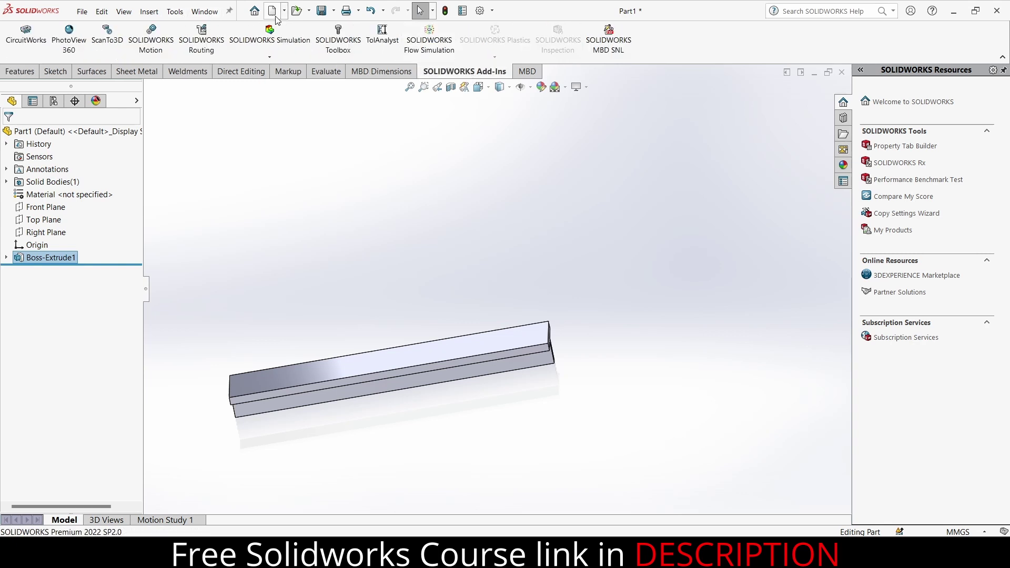
pyautogui.click(268, 40)
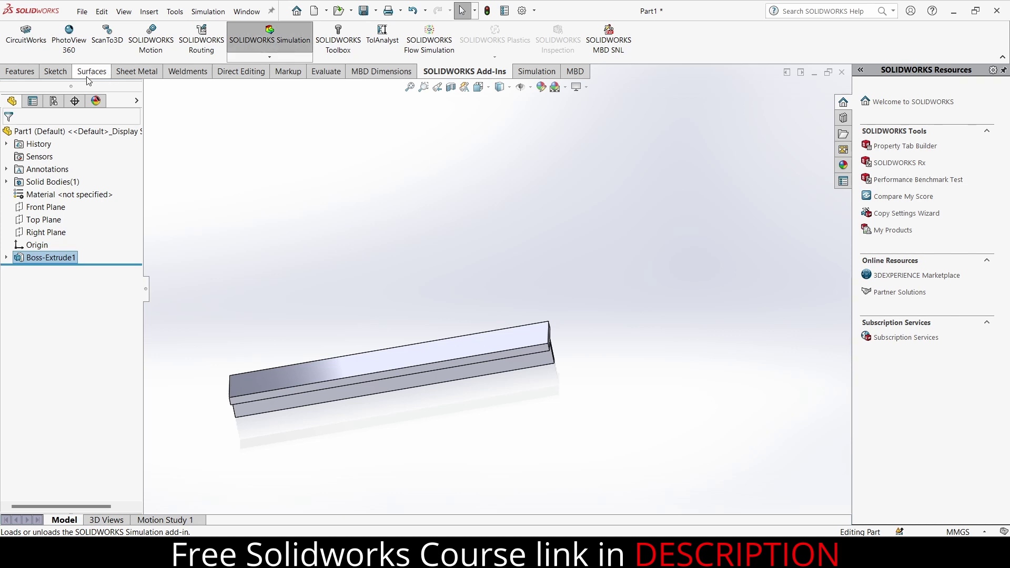
pyautogui.click(16, 75)
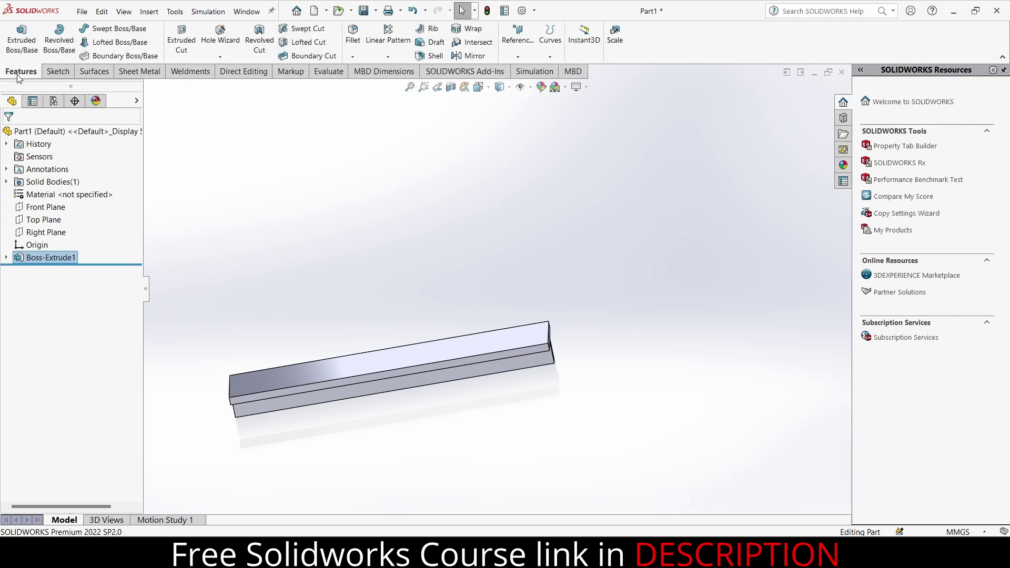
# Open the Add-Ins list from the Options menu to confirm SOLIDWORKS Simulation is enabled
pyautogui.rightClick(17, 76)
pyautogui.moveTo(41, 108)
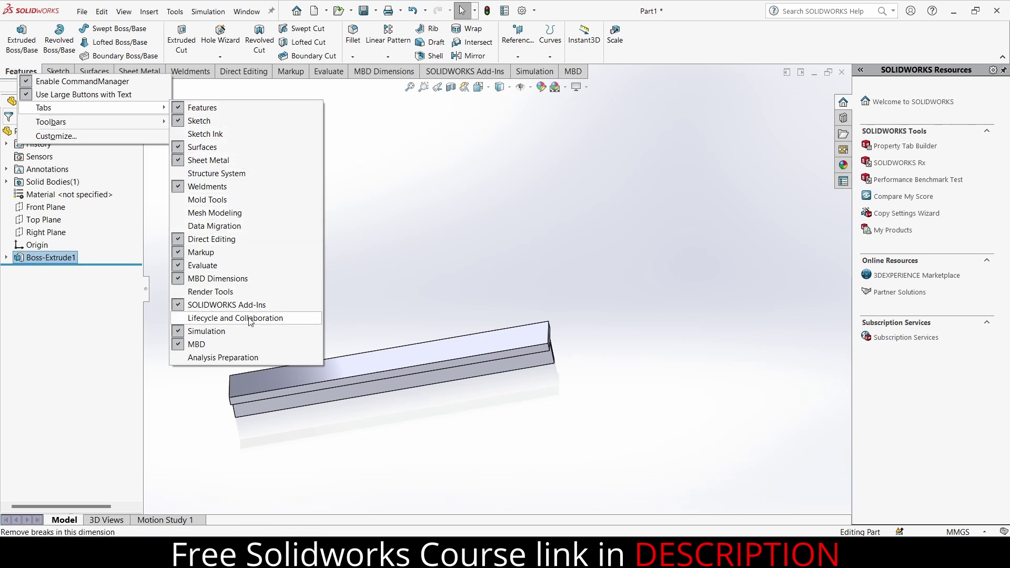
pyautogui.click(534, 11)
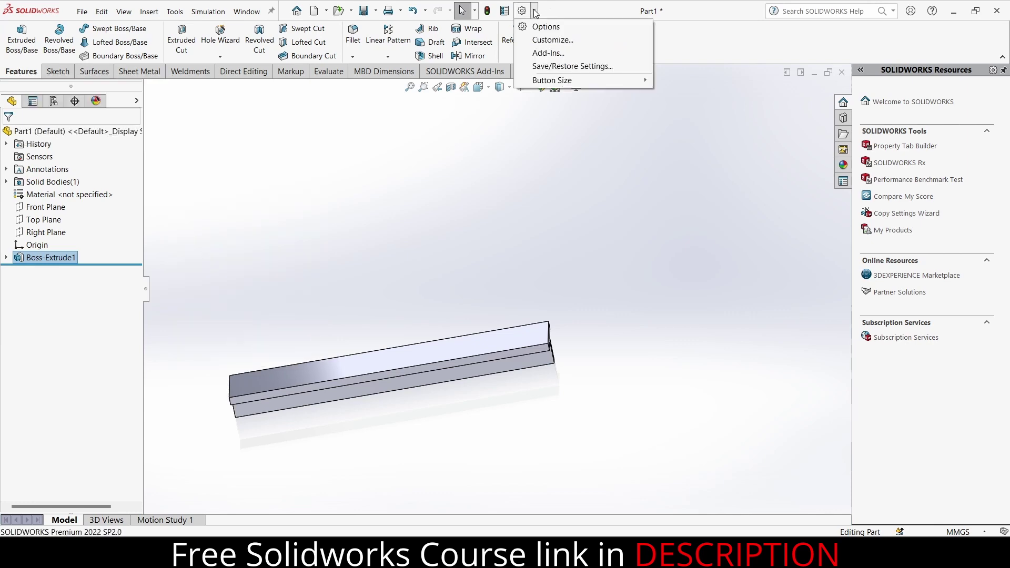
pyautogui.click(548, 53)
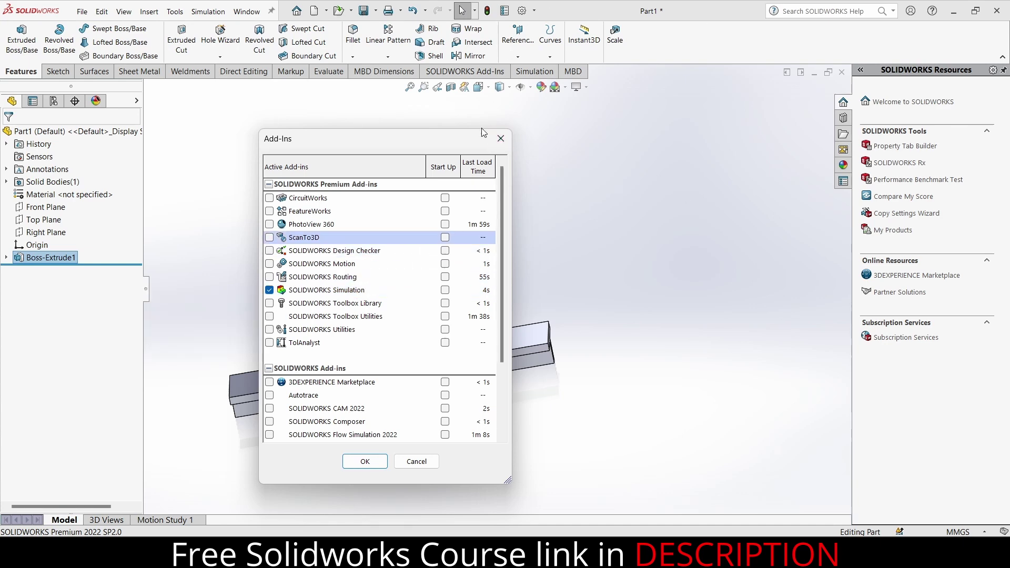
# Close the Add-Ins dialog and create a new Static study, Static 1
pyautogui.click(503, 137)
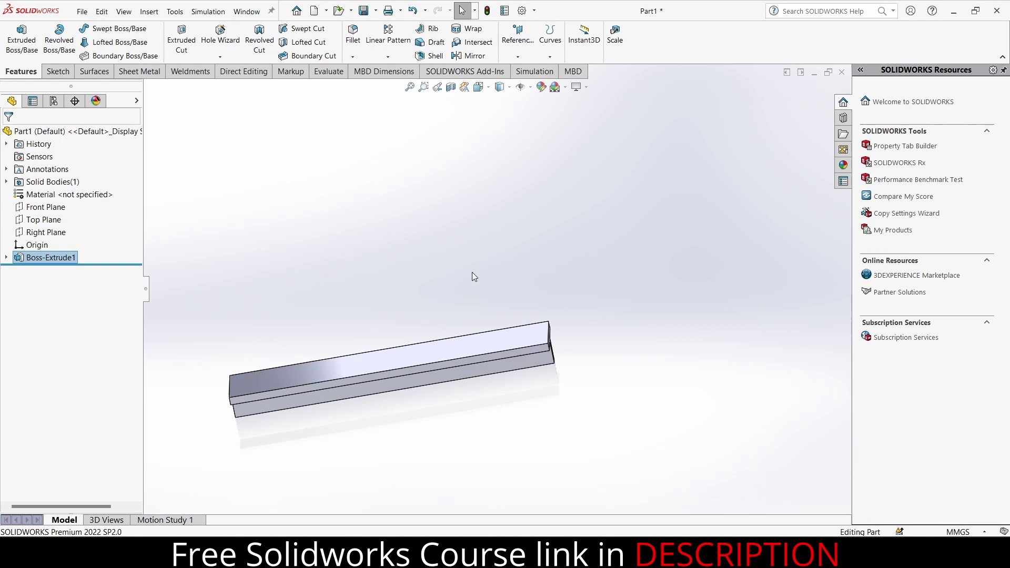
pyautogui.moveTo(473, 276); pyautogui.dragTo(503, 261, button='middle')
pyautogui.moveTo(219, 419); pyautogui.dragTo(331, 375, button='middle')
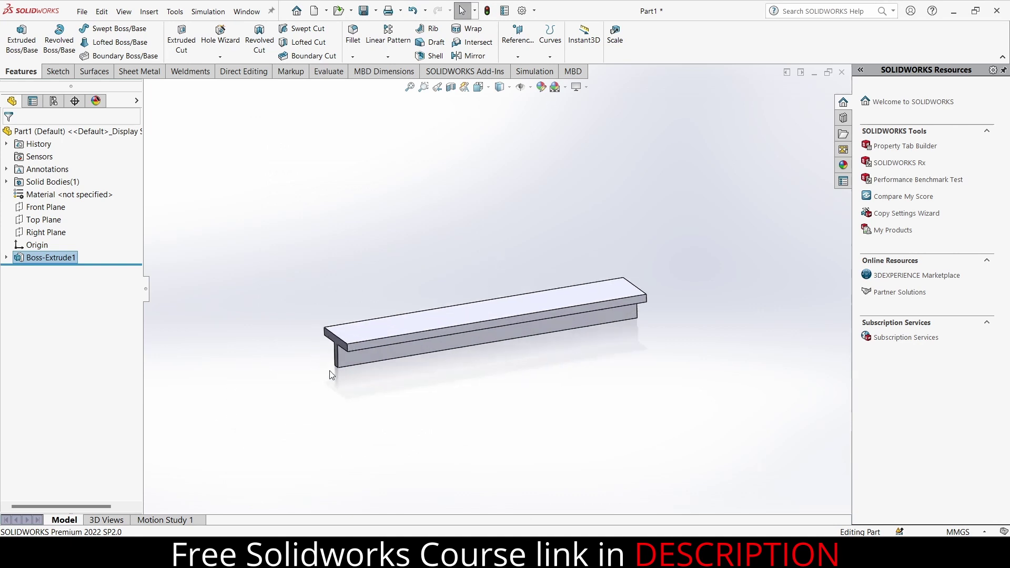
pyautogui.click(533, 71)
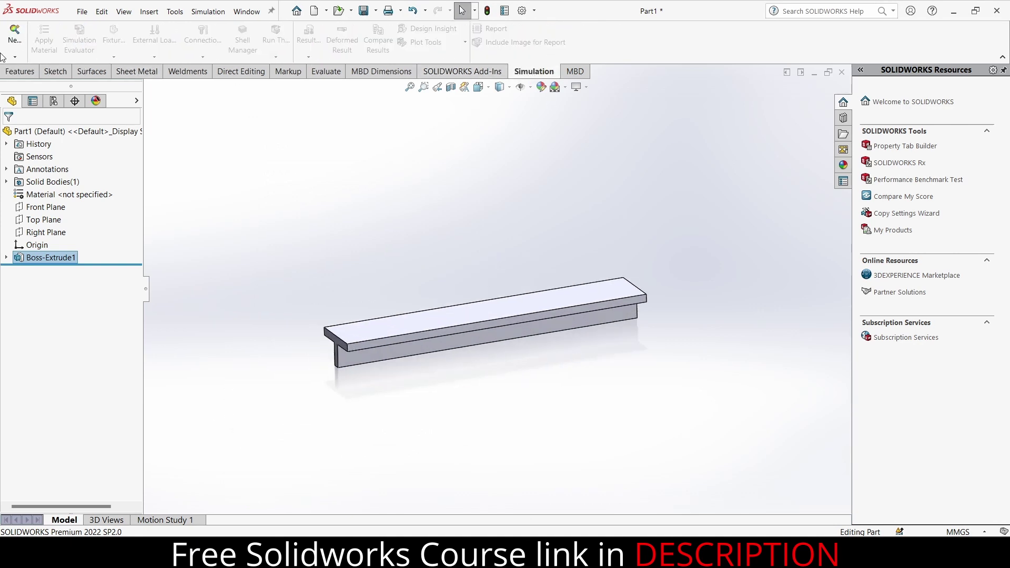
pyautogui.click(14, 33)
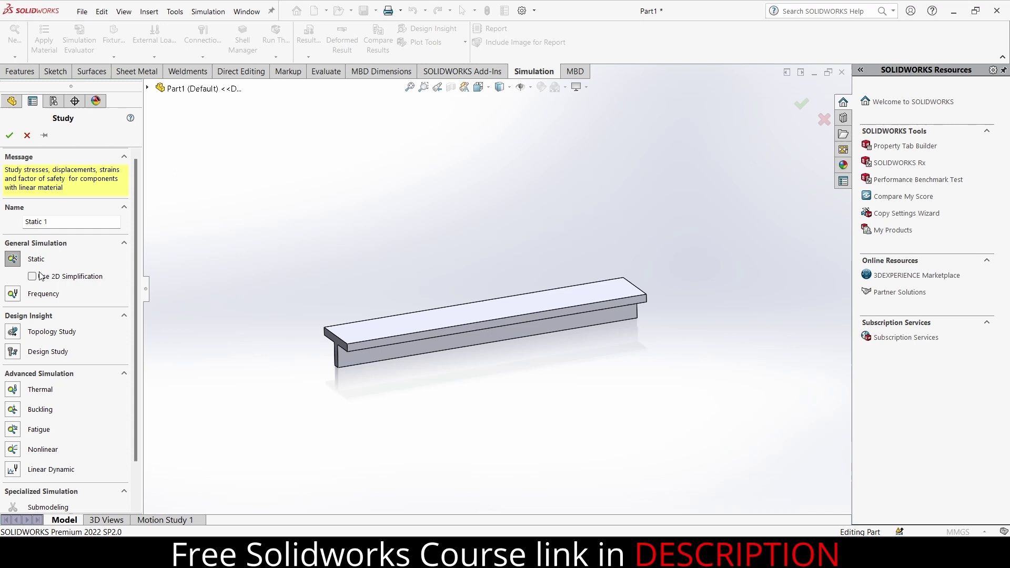
pyautogui.click(9, 135)
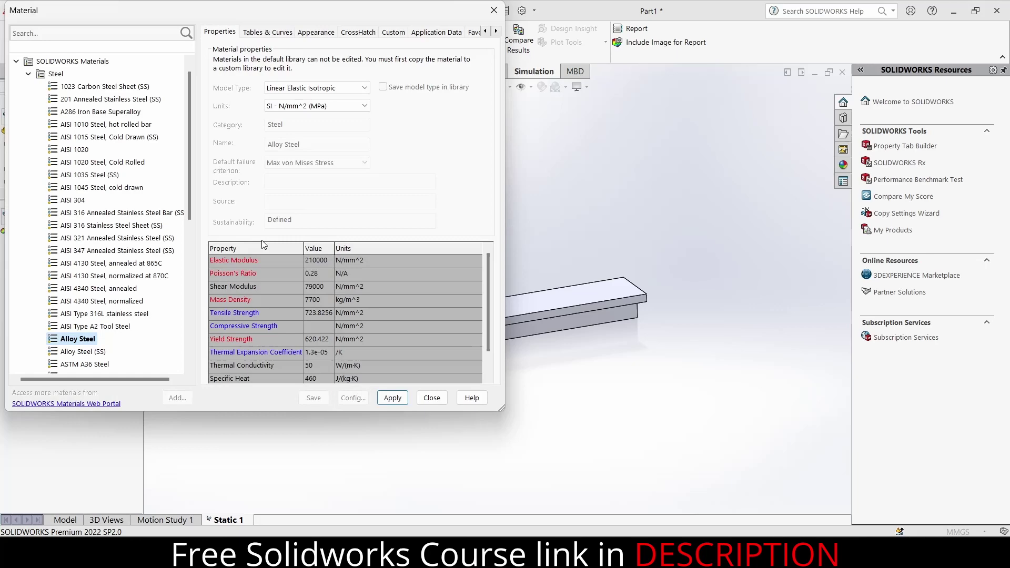
# Apply Alloy Steel (SS) from the steel library to the beam and close the library
pyautogui.scroll(-4, 96, 246)
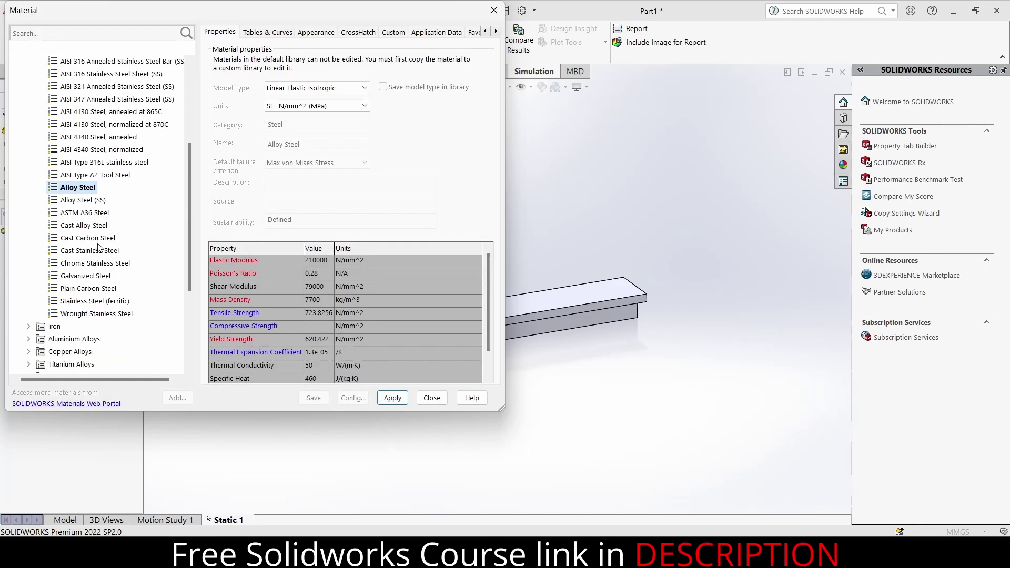
pyautogui.click(84, 201)
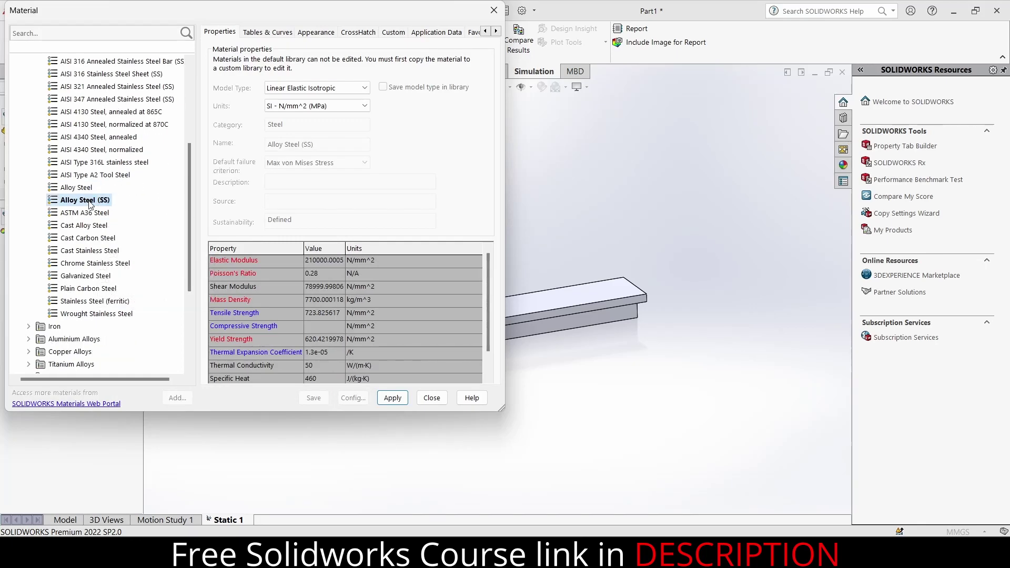
pyautogui.click(400, 401)
pyautogui.click(432, 398)
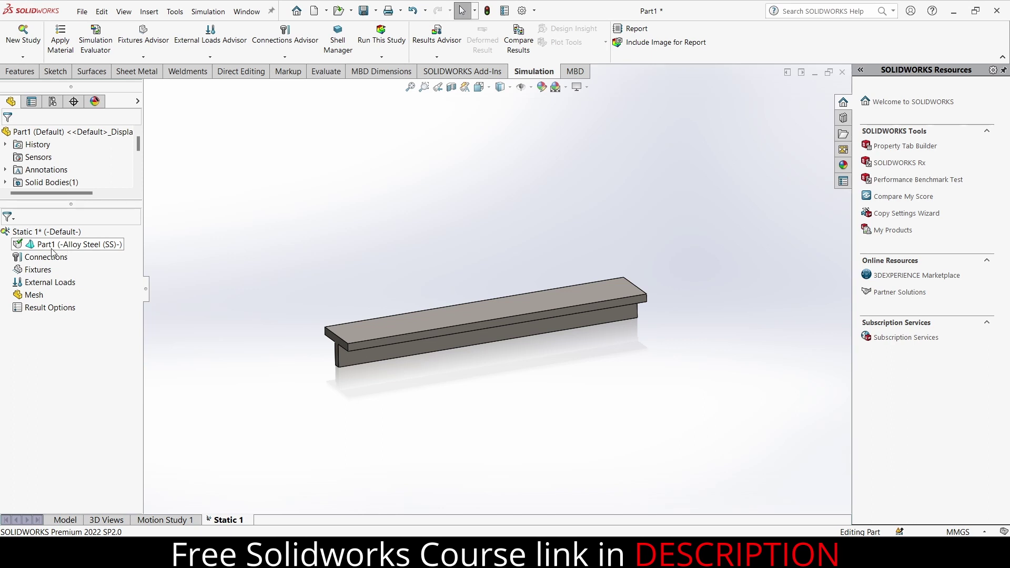
# Add a Fixed Geometry fixture on the beam's near end face
pyautogui.scroll(-2, 363, 345)
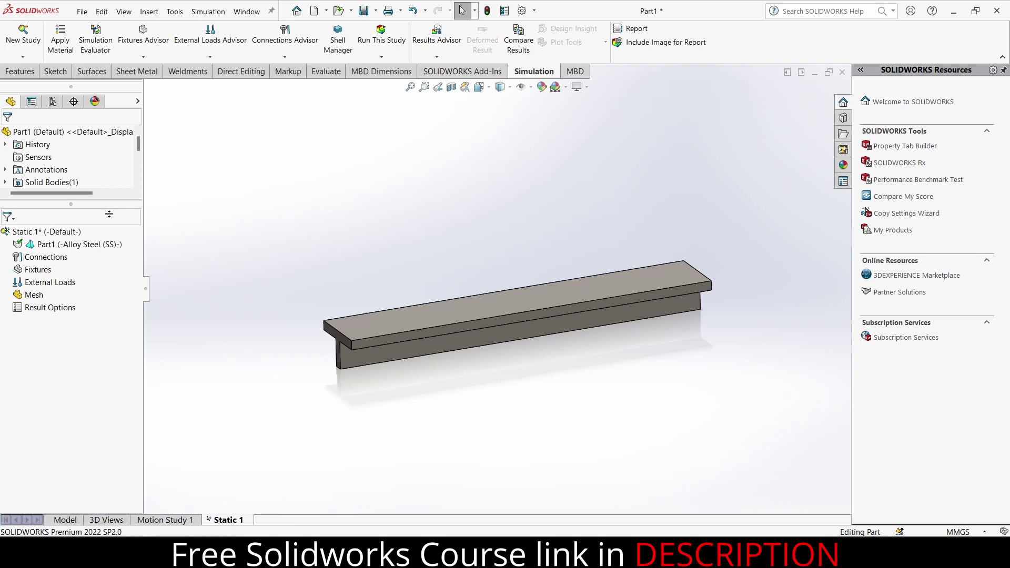
pyautogui.click(143, 57)
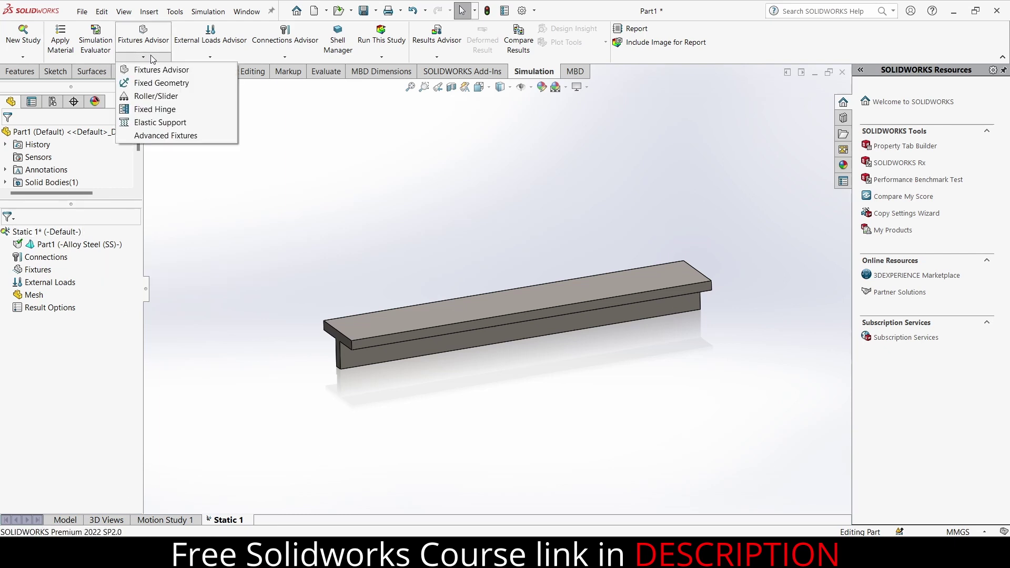
pyautogui.click(146, 84)
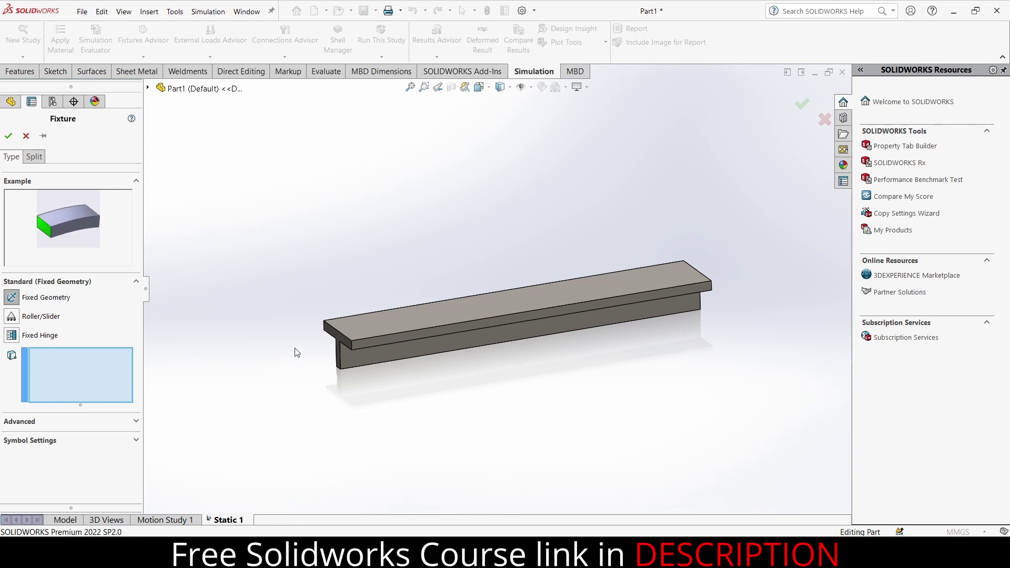
pyautogui.click(330, 341)
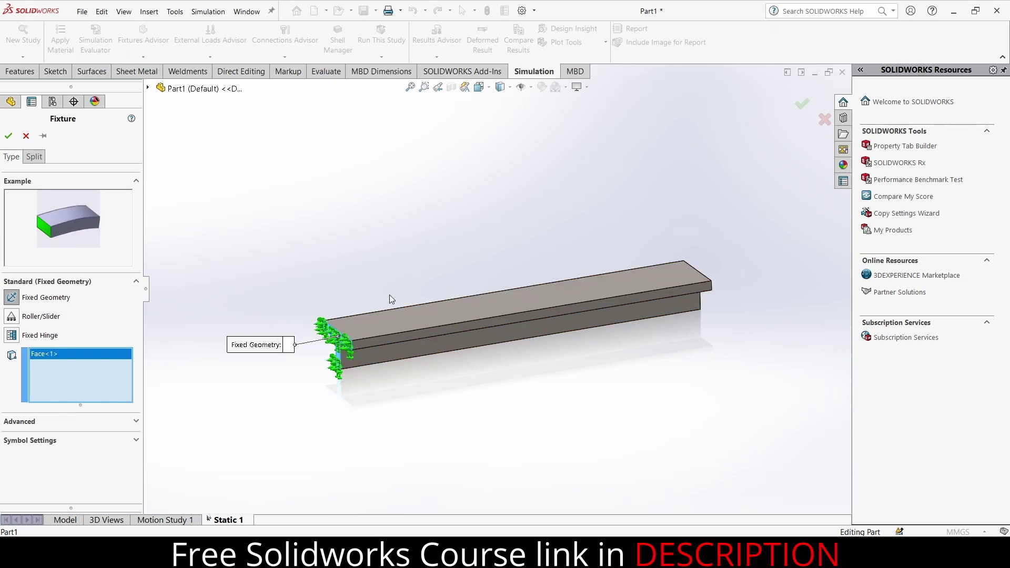
pyautogui.click(8, 135)
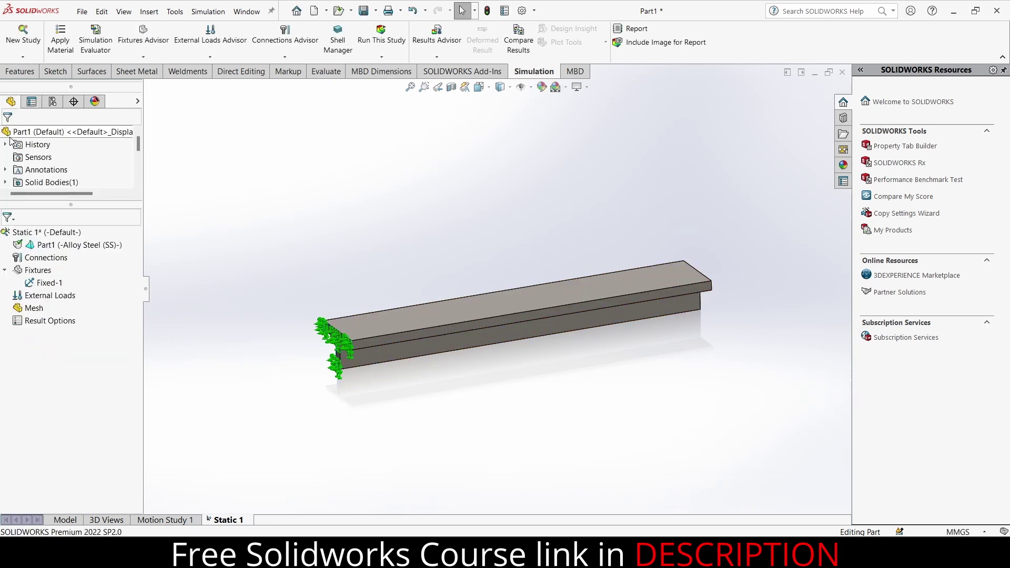
pyautogui.moveTo(560, 234); pyautogui.dragTo(503, 269, button='middle')
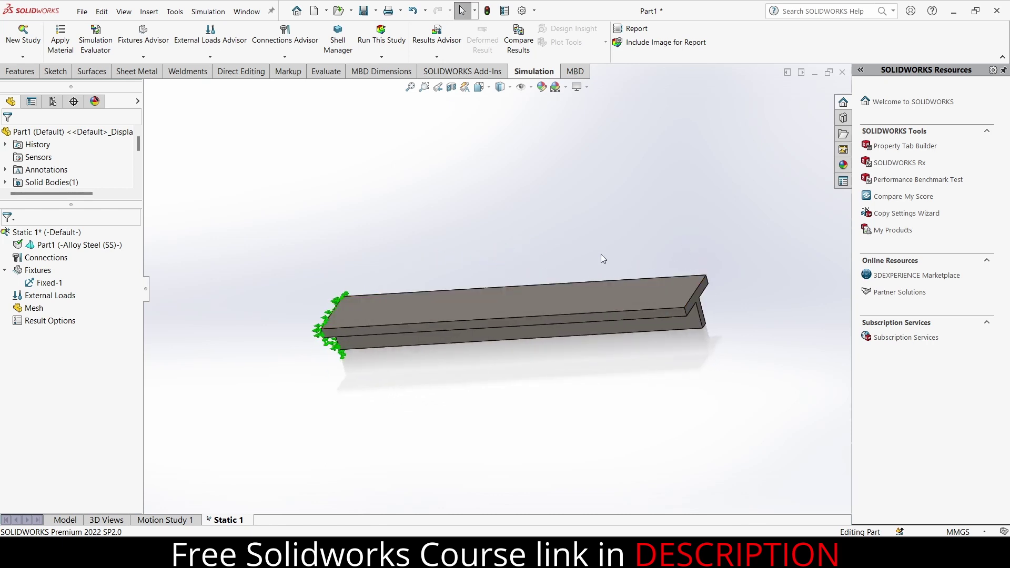
# Start a Force load, then cancel it without adding any load
pyautogui.click(218, 58)
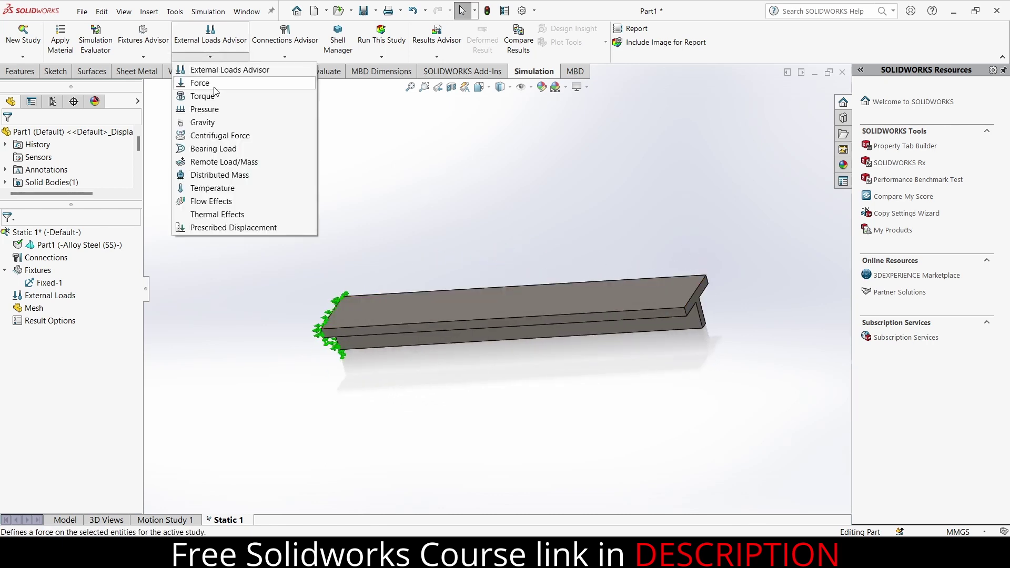
pyautogui.click(215, 85)
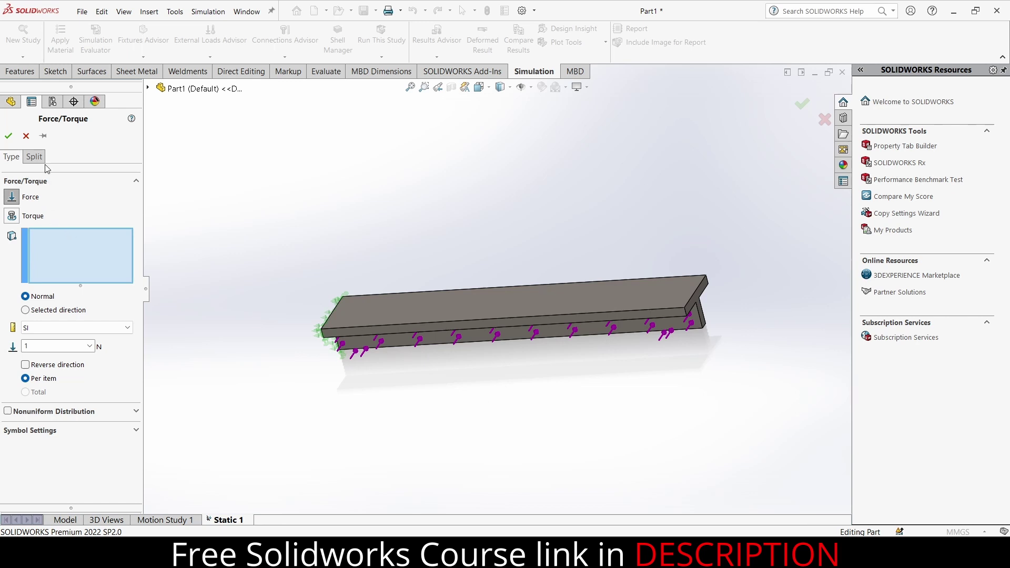
pyautogui.click(26, 136)
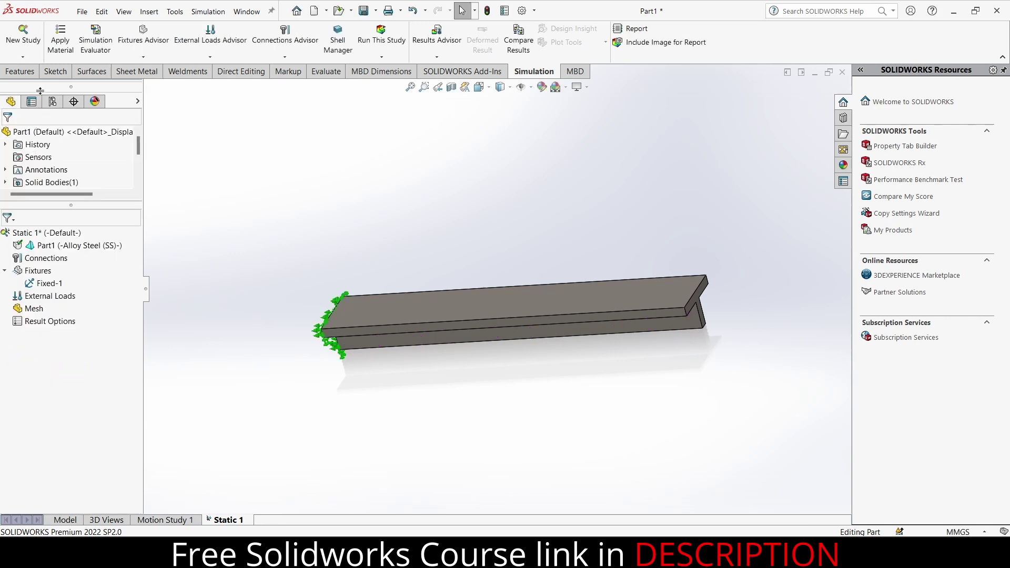
pyautogui.click(53, 72)
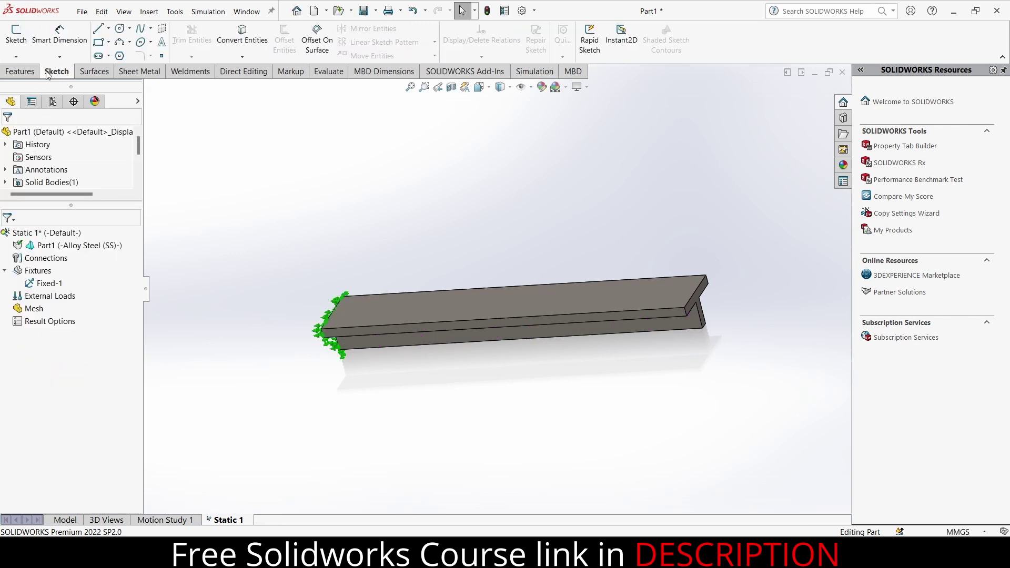
# Sketch a small corner rectangle on the beam's top face near one end
pyautogui.click(619, 295)
pyautogui.click(662, 261)
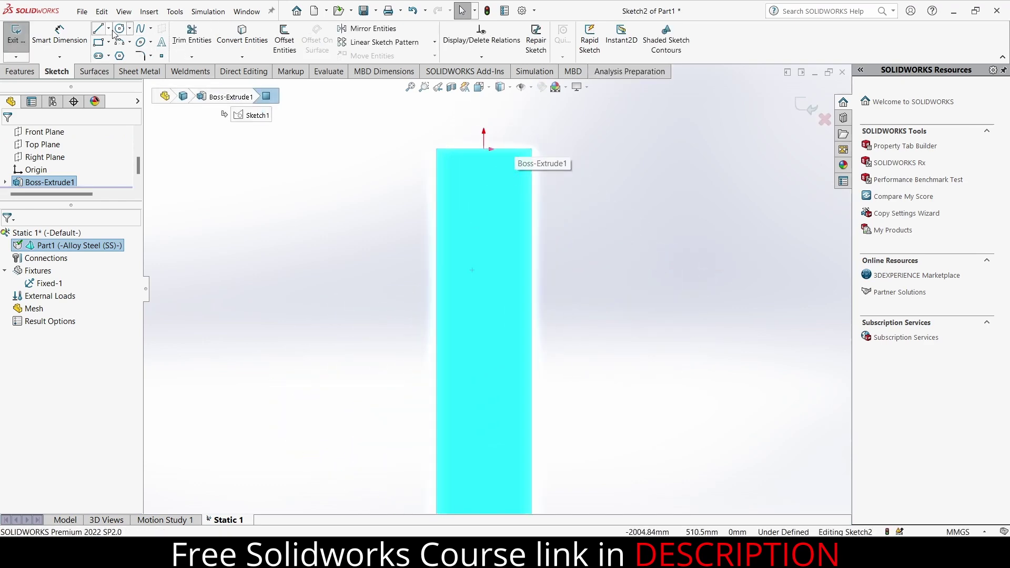
pyautogui.click(98, 42)
pyautogui.click(445, 157)
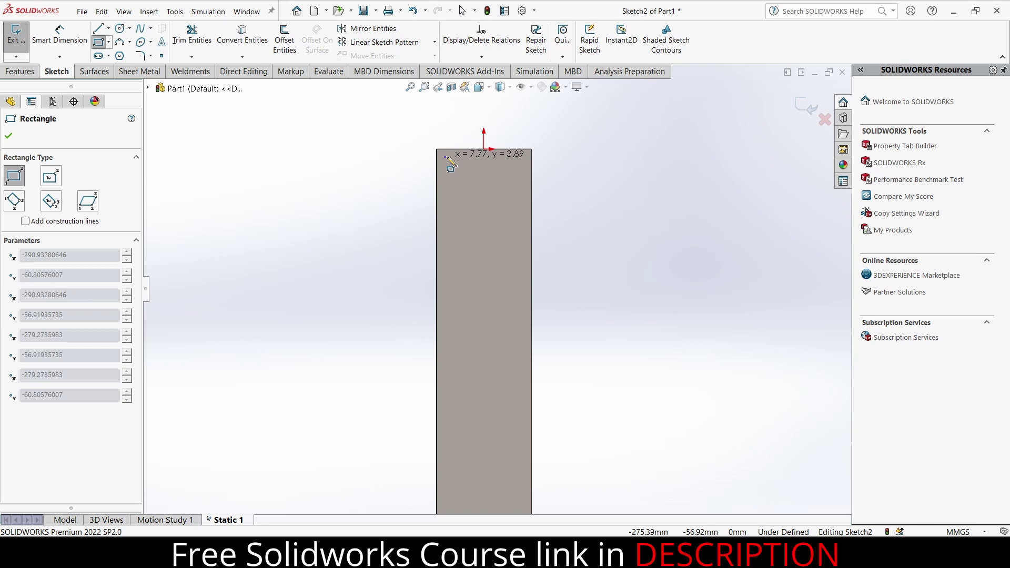
pyautogui.click(527, 190)
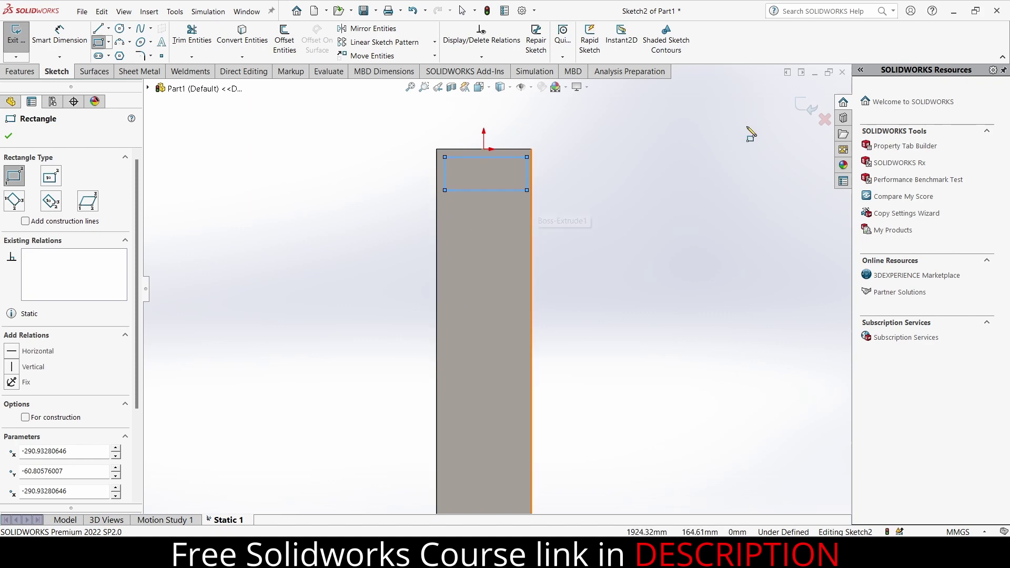
# Exit the sketch and select the beam's top face
pyautogui.click(806, 108)
pyautogui.moveTo(656, 239)
pyautogui.mouseDown(button='middle')
pyautogui.moveTo(560, 331)
pyautogui.moveTo(641, 309)
pyautogui.mouseUp(button='middle')
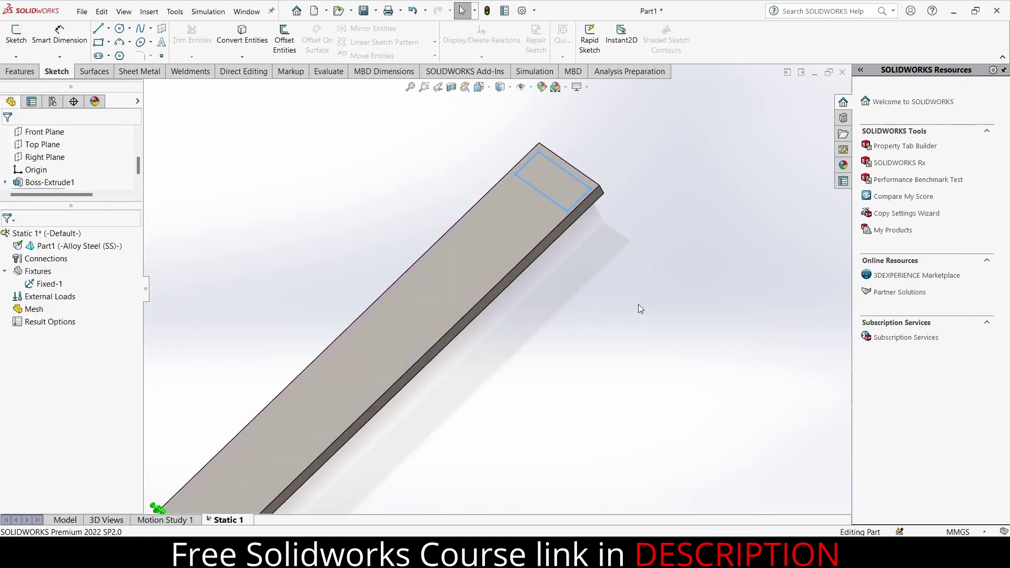
pyautogui.scroll(-2, 622, 214)
pyautogui.click(506, 199)
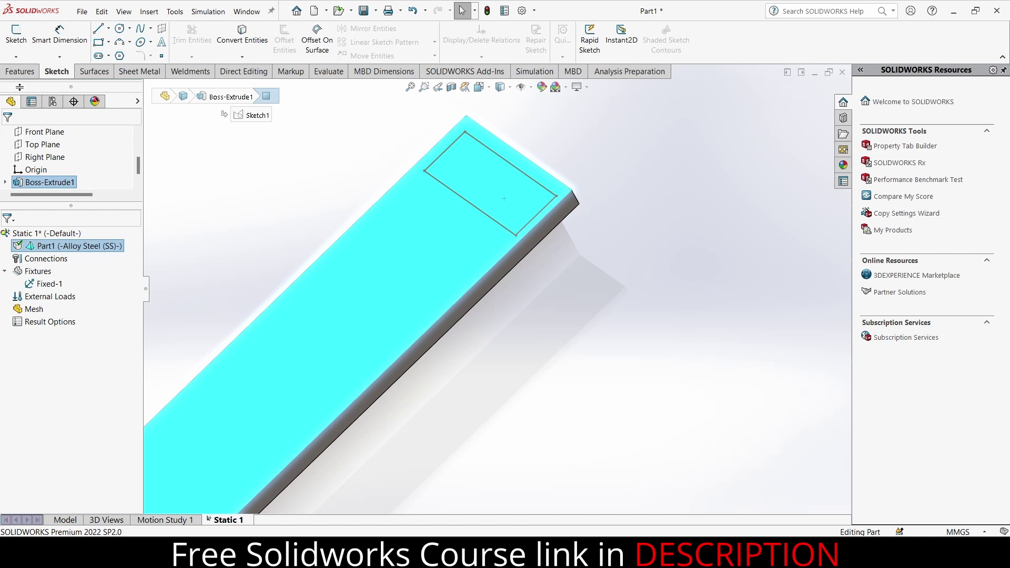
pyautogui.click(21, 72)
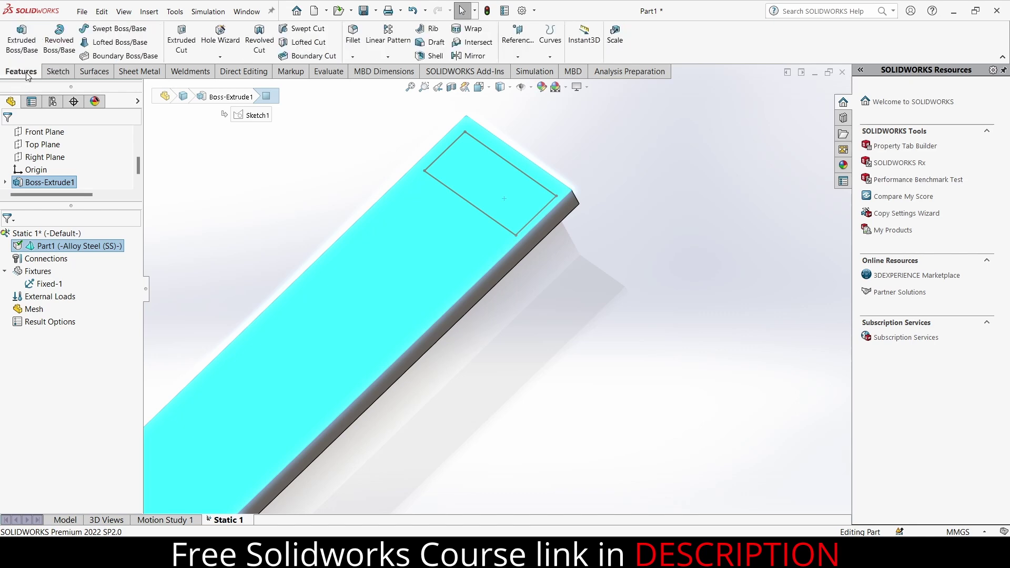
# Project Sketch2 onto the beam's top face as Curve2, with the projection direction reversed
pyautogui.click(549, 56)
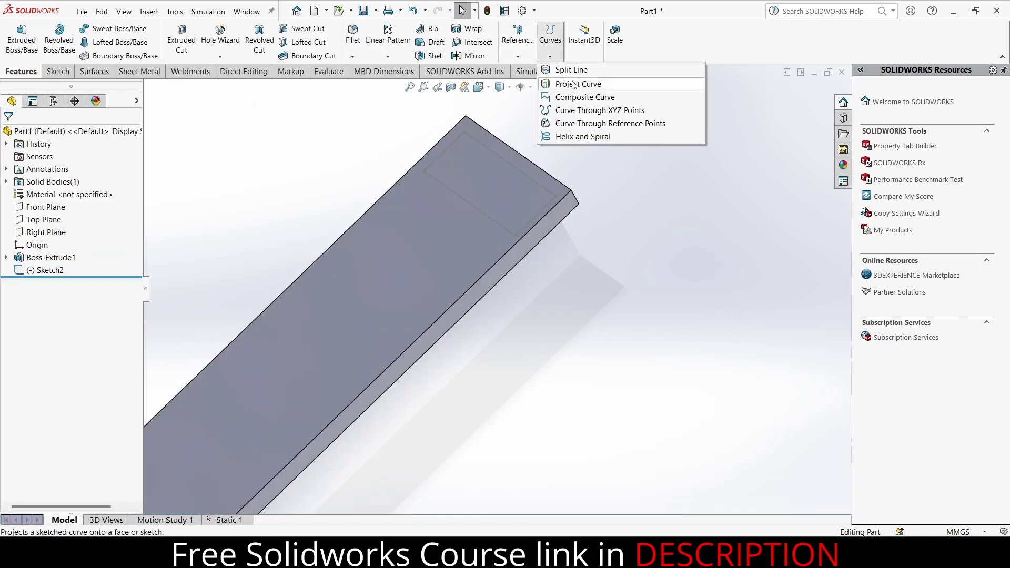
pyautogui.click(574, 85)
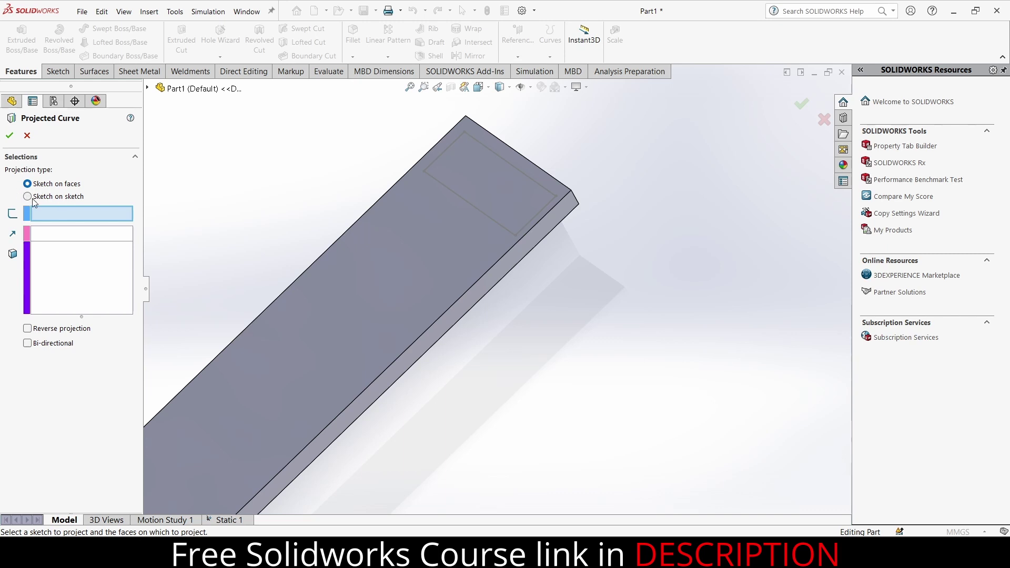
pyautogui.click(505, 225)
pyautogui.click(396, 305)
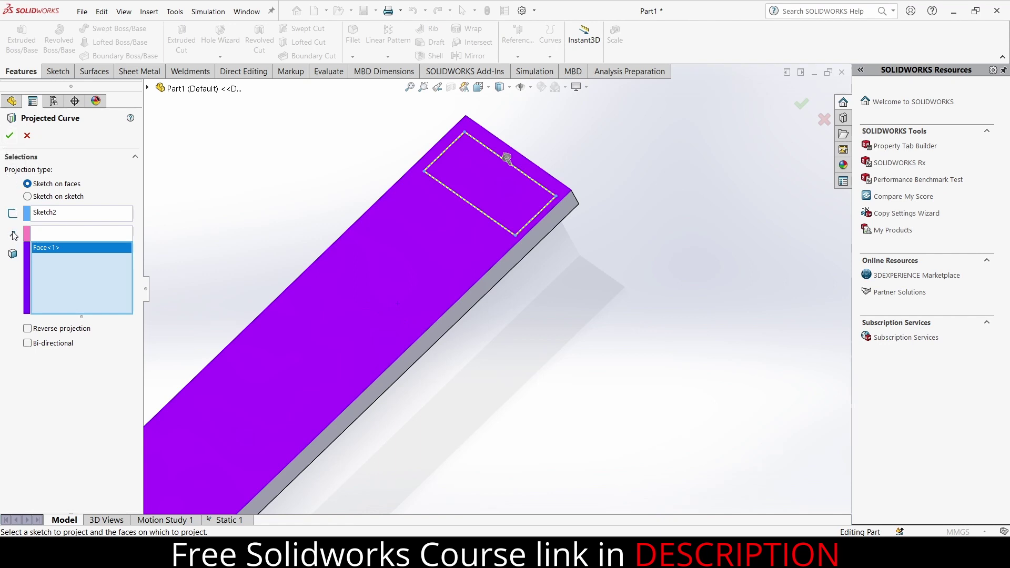
pyautogui.click(28, 329)
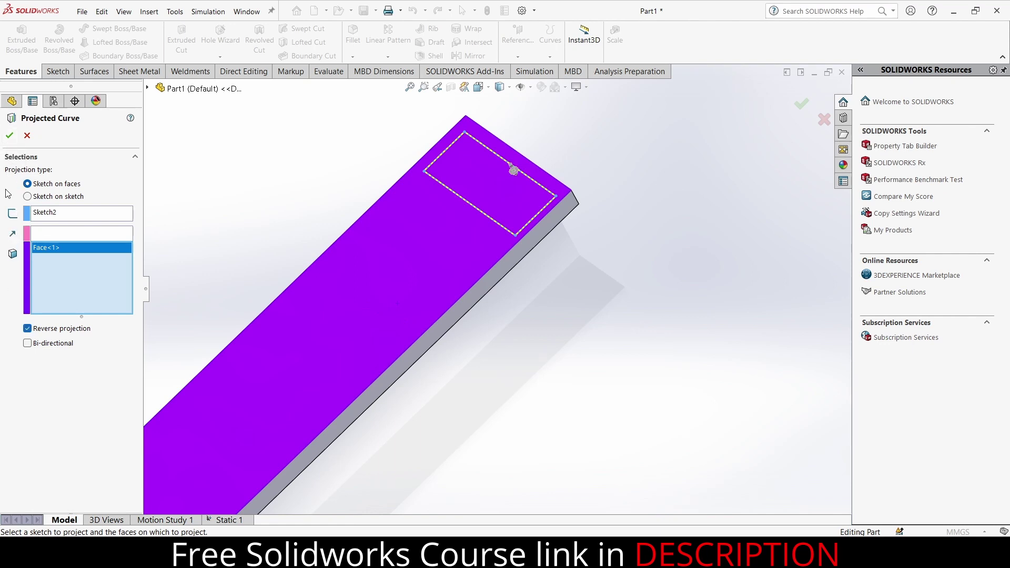
pyautogui.click(9, 136)
# Delete the trial Curve2 feature so that Sketch2 stands on its own
pyautogui.click(510, 195)
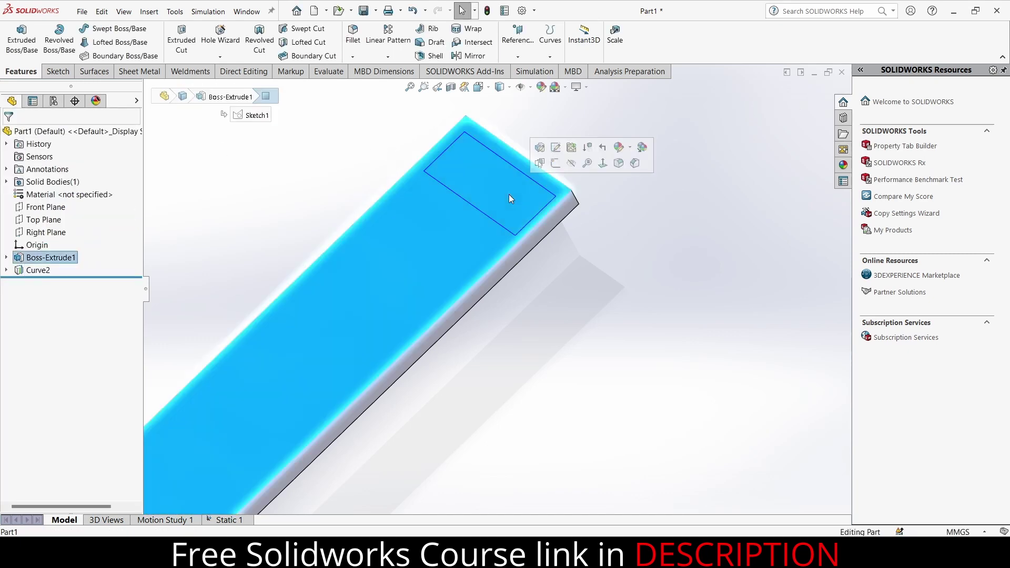
pyautogui.click(610, 286)
pyautogui.rightClick(49, 271)
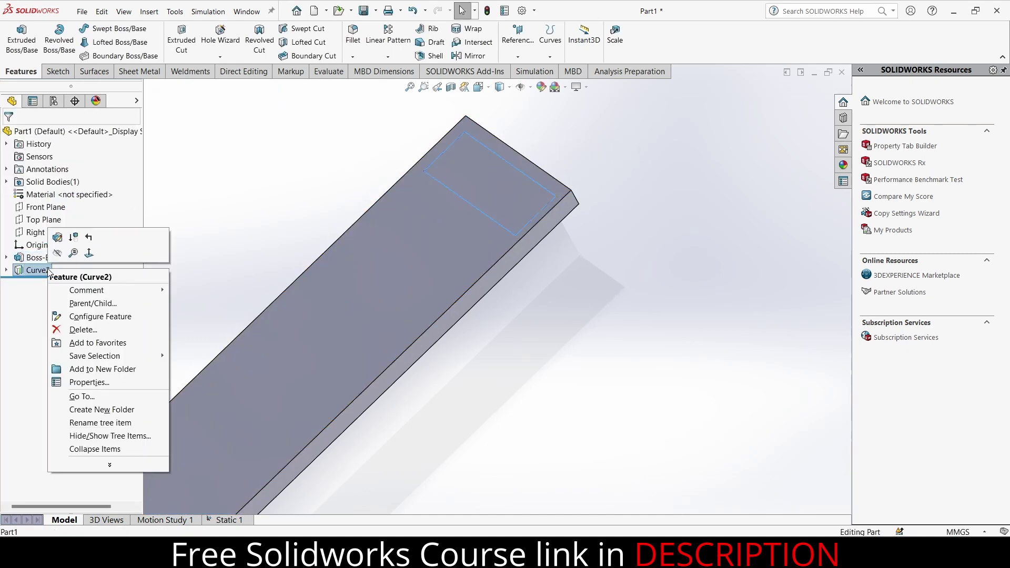
pyautogui.click(124, 330)
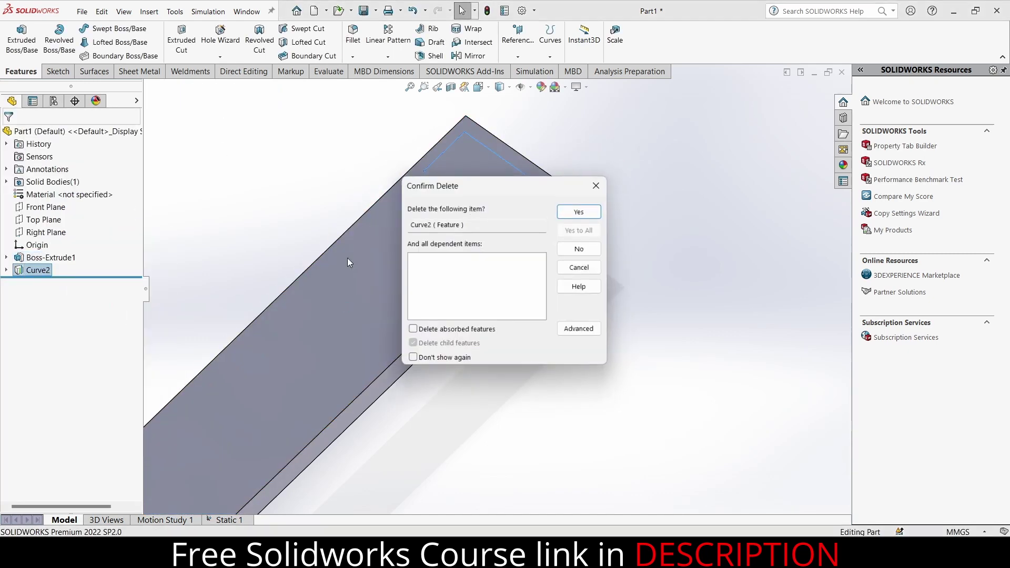
pyautogui.click(582, 210)
pyautogui.click(552, 58)
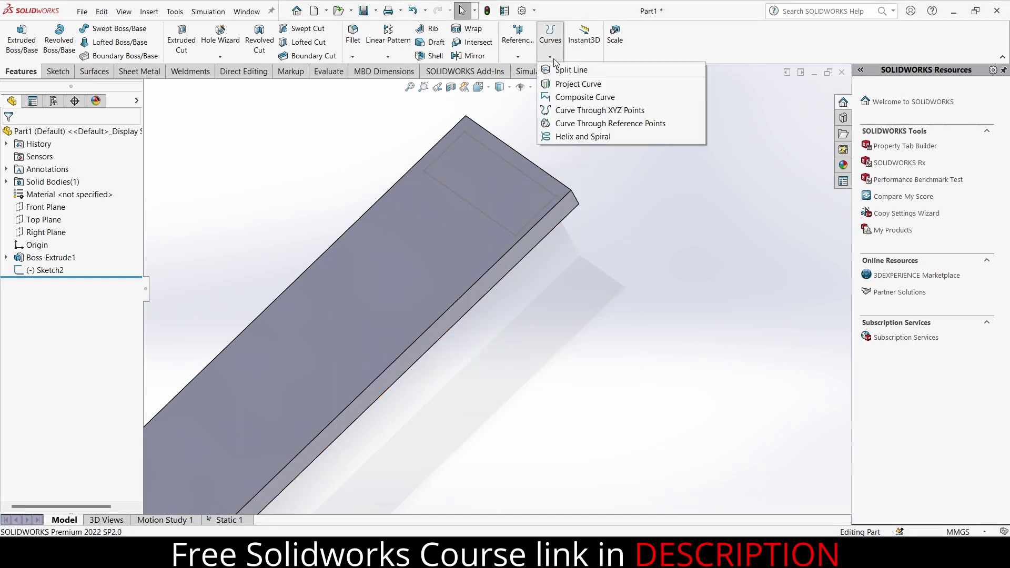
# Create Split Line1 by projecting Sketch2 onto the beam's top face
pyautogui.click(597, 73)
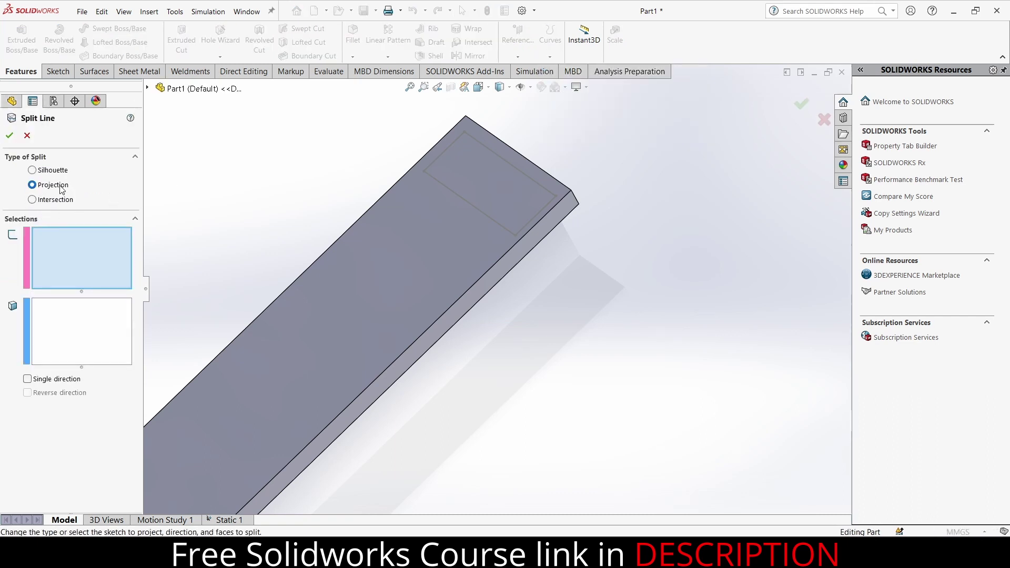
pyautogui.click(148, 90)
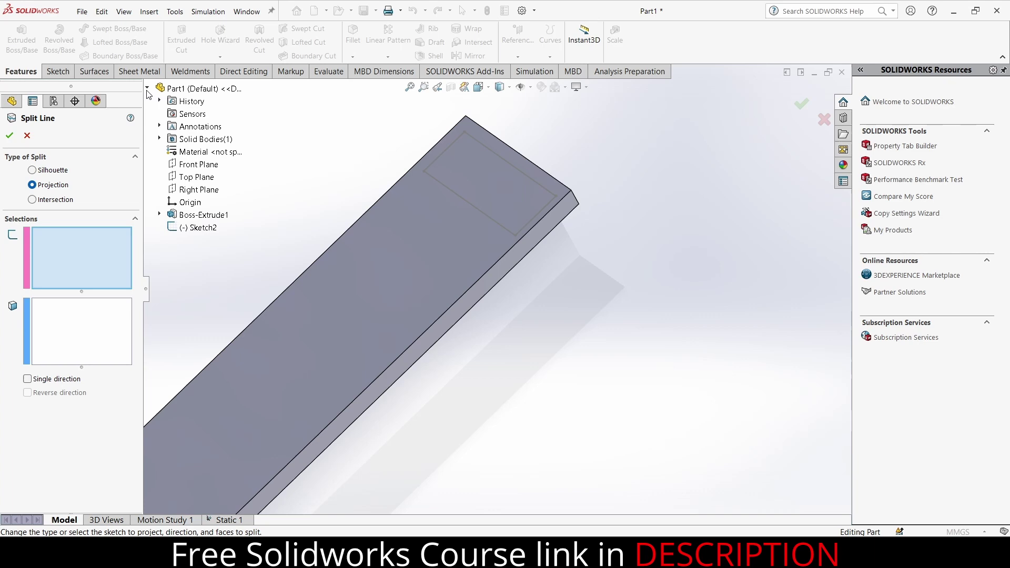
pyautogui.click(198, 229)
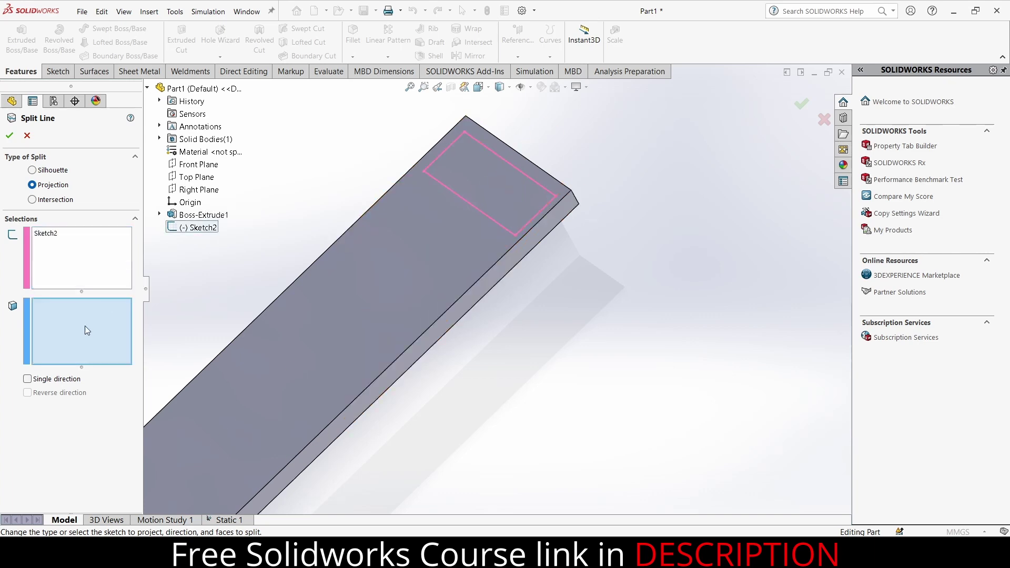
pyautogui.click(365, 279)
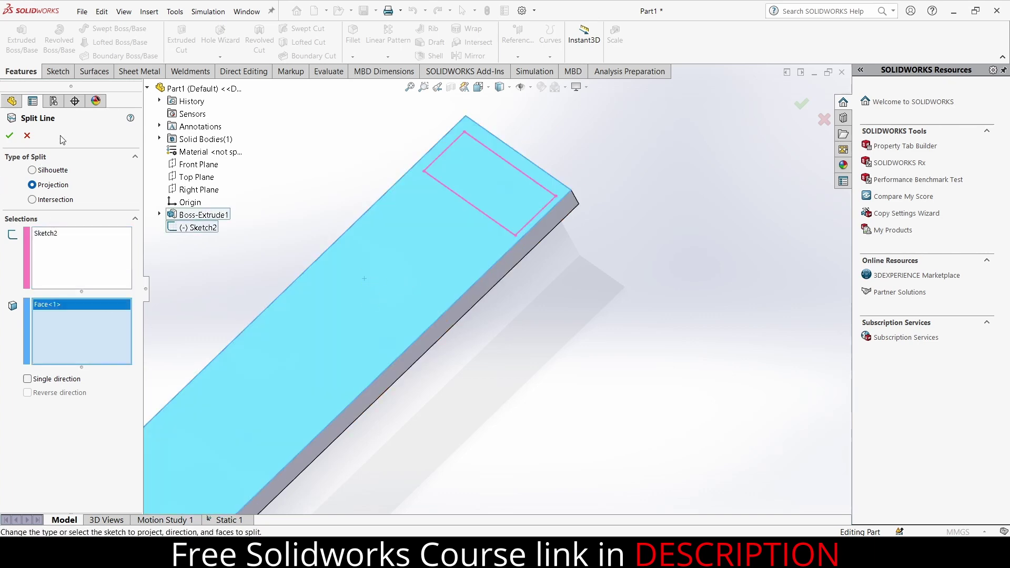
pyautogui.click(9, 136)
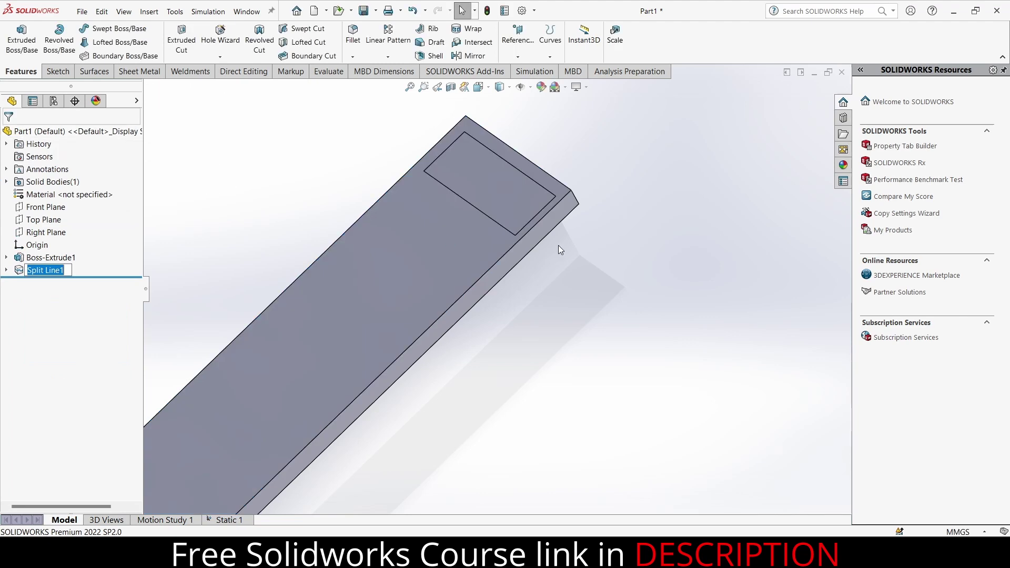
# Select the new small rectangular face near the beam's end and zoom in to inspect it
pyautogui.click(493, 190)
pyautogui.scroll(2, 566, 244)
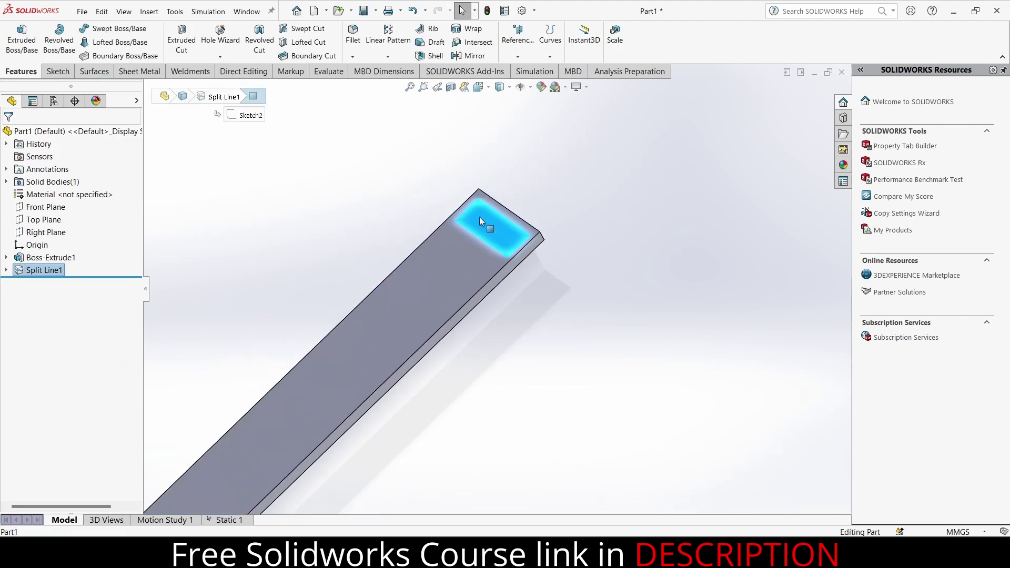
pyautogui.scroll(3, 483, 218)
pyautogui.scroll(-2, 486, 224)
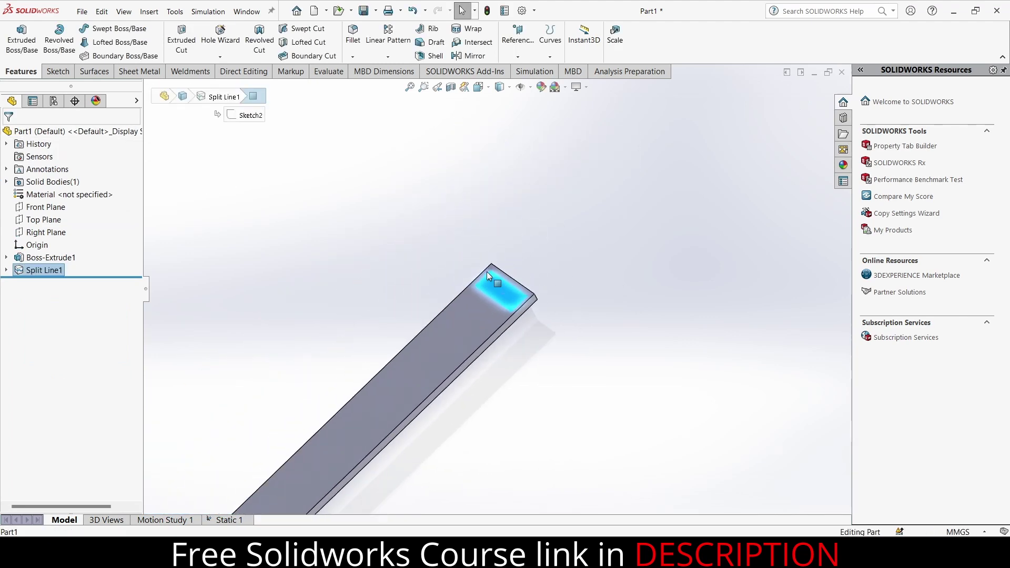
pyautogui.scroll(1, 487, 272)
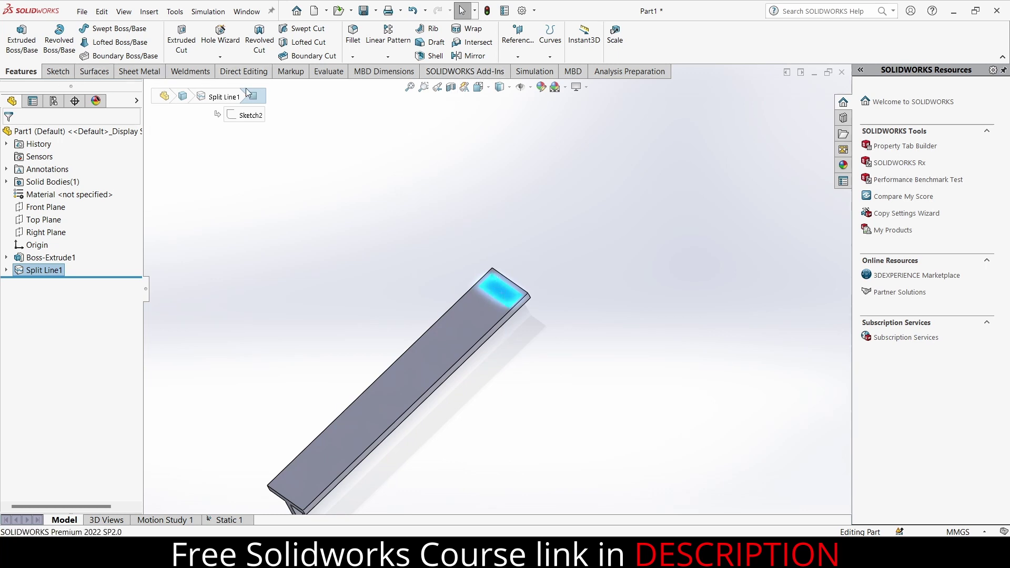
# Look through the Simulation, add-ins and analysis preparation tabs, then return to the Static 1 study
pyautogui.click(547, 74)
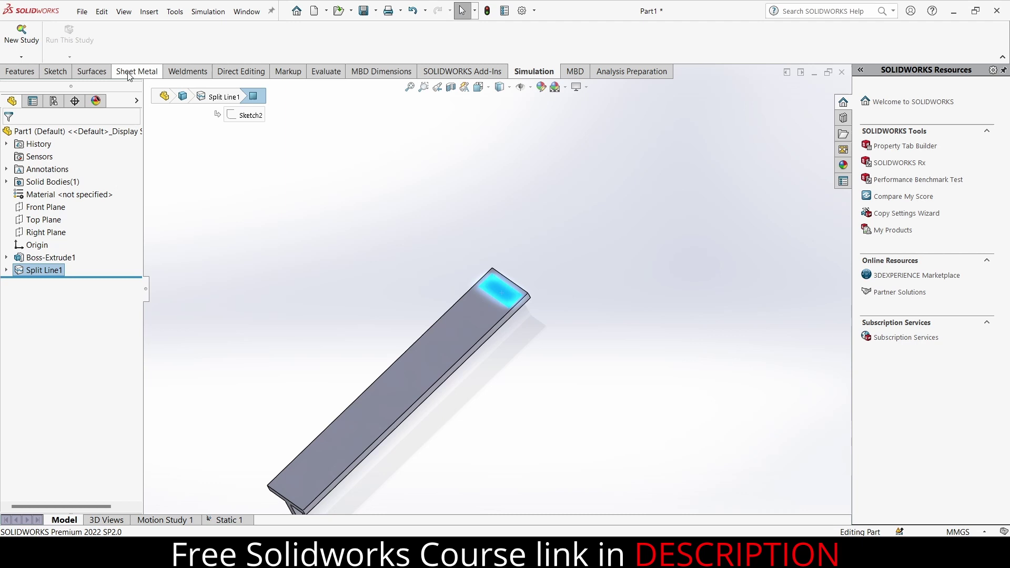
pyautogui.click(480, 75)
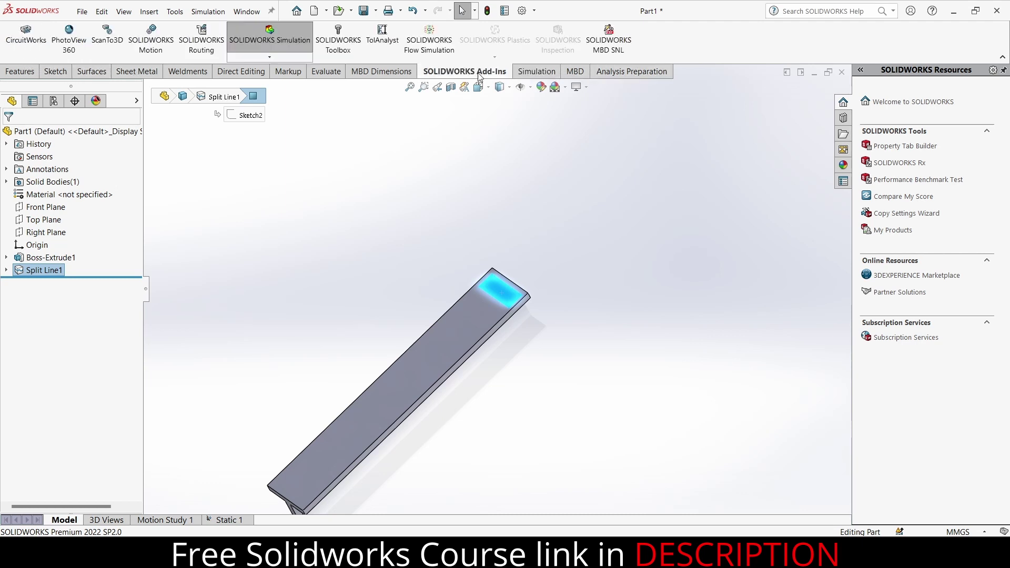
pyautogui.click(625, 72)
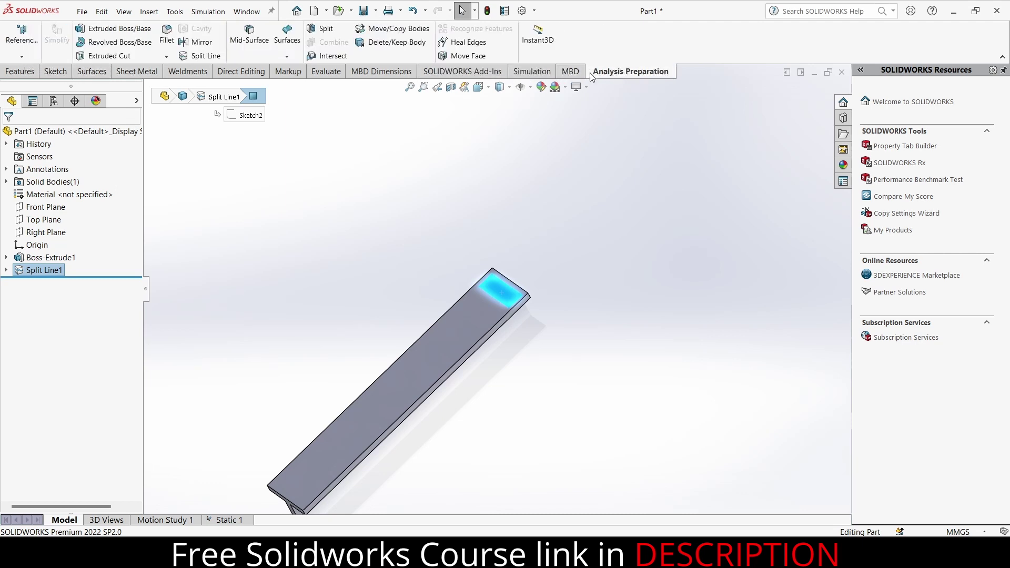
pyautogui.click(541, 74)
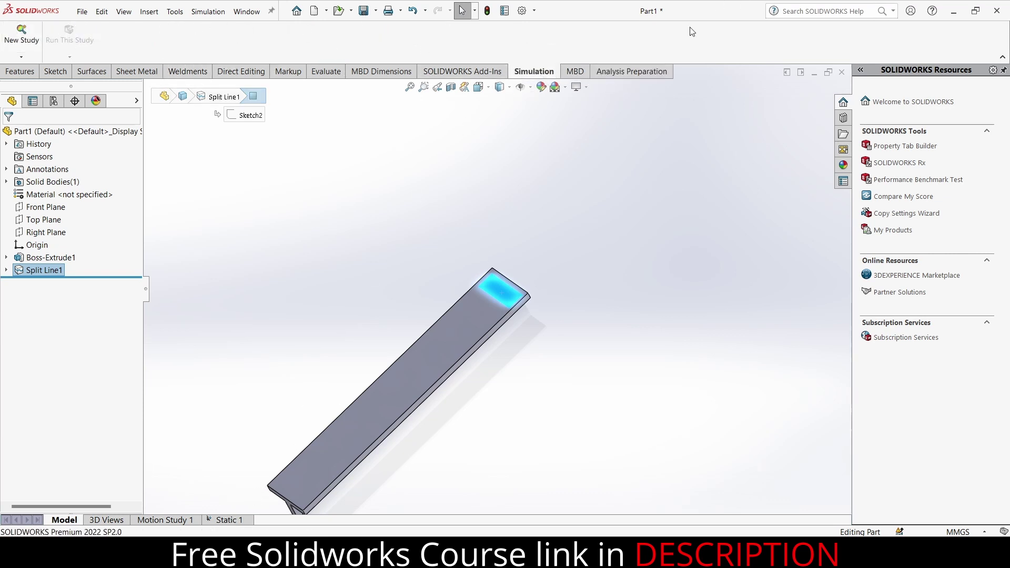
pyautogui.click(230, 521)
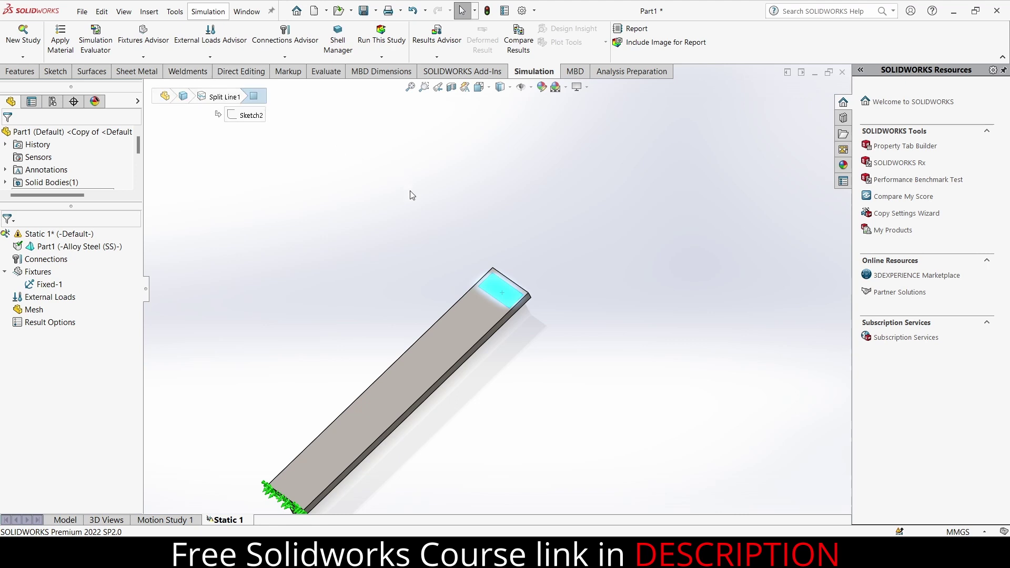
# Apply Force-1, a 500 N normal force on the small split face, pressing onto the face (not reversed)
pyautogui.click(210, 57)
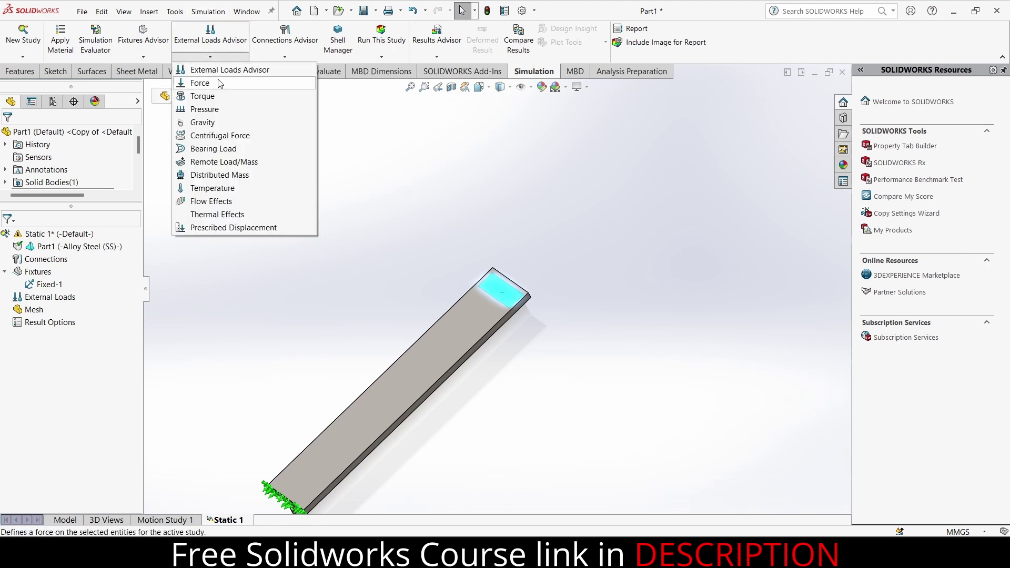
pyautogui.click(218, 81)
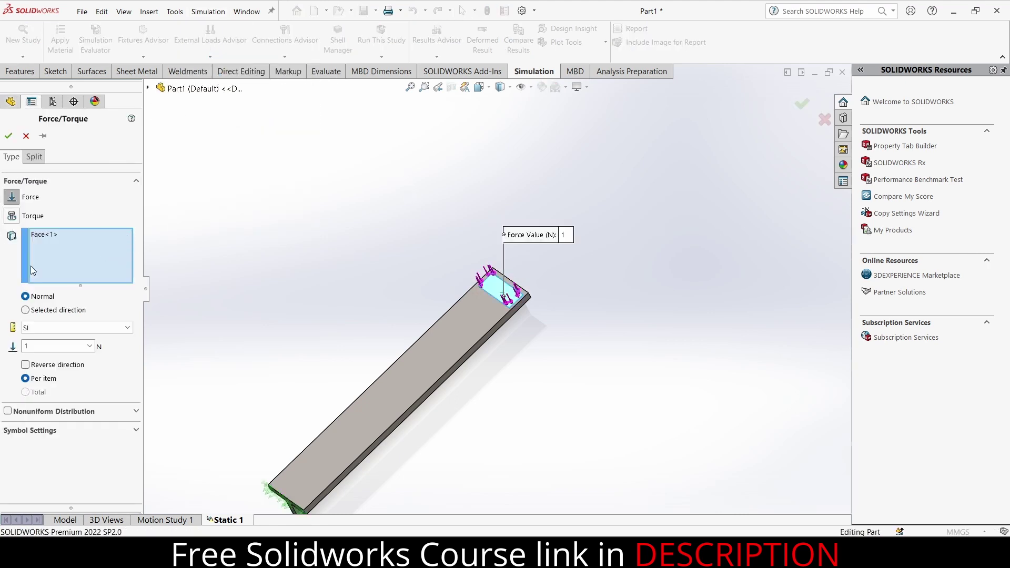
pyautogui.scroll(-3, 474, 335)
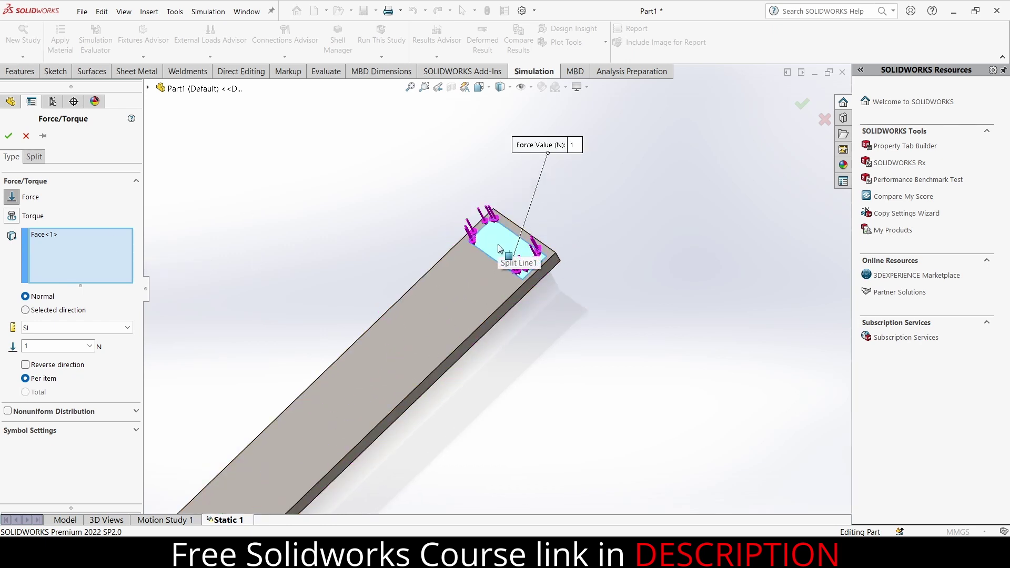
pyautogui.doubleClick(50, 347)
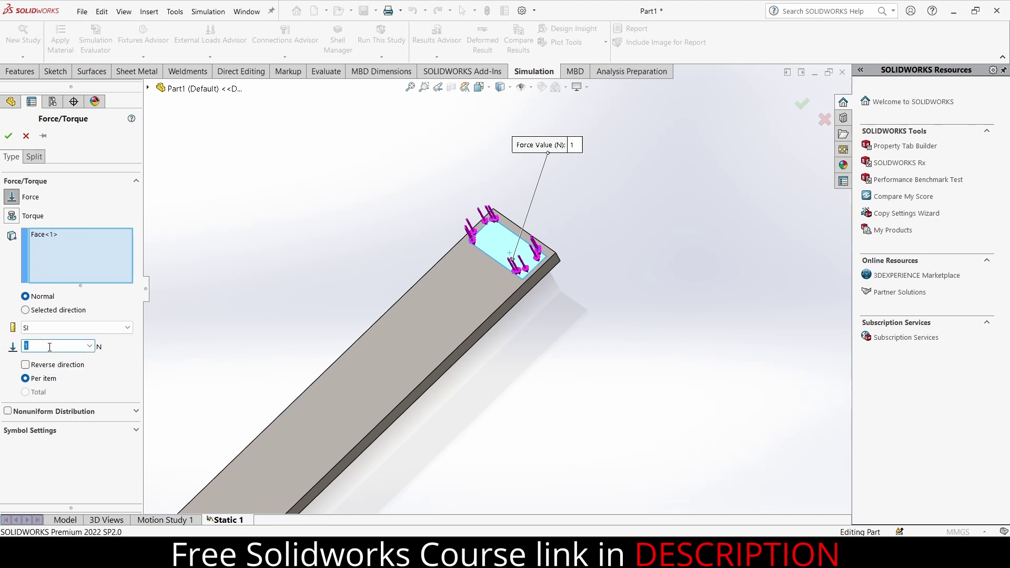
pyautogui.write('500')
pyautogui.click(29, 371)
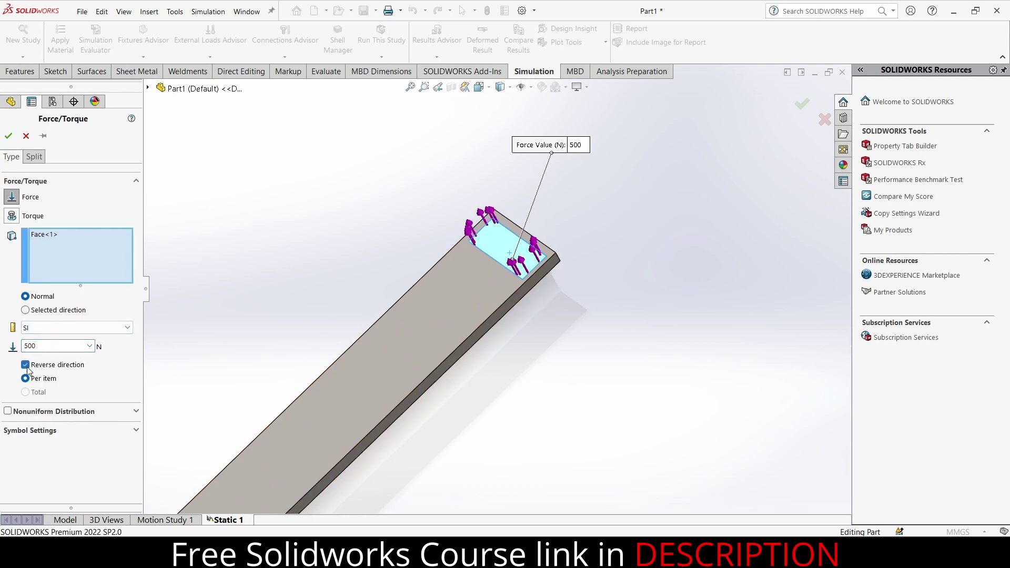
pyautogui.click(26, 366)
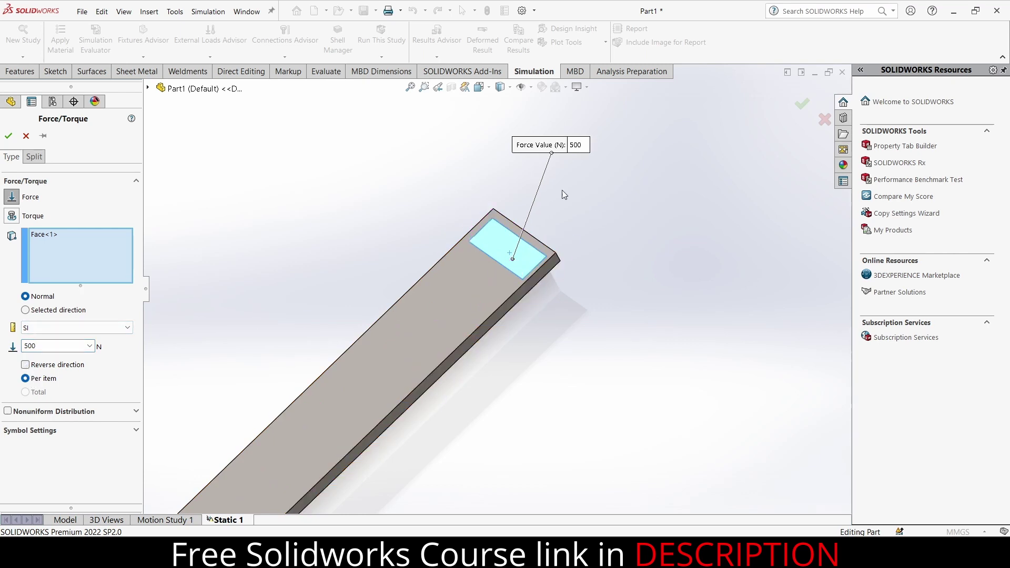
pyautogui.scroll(3, 653, 351)
pyautogui.moveTo(645, 354); pyautogui.dragTo(575, 441, button='middle')
pyautogui.click(8, 138)
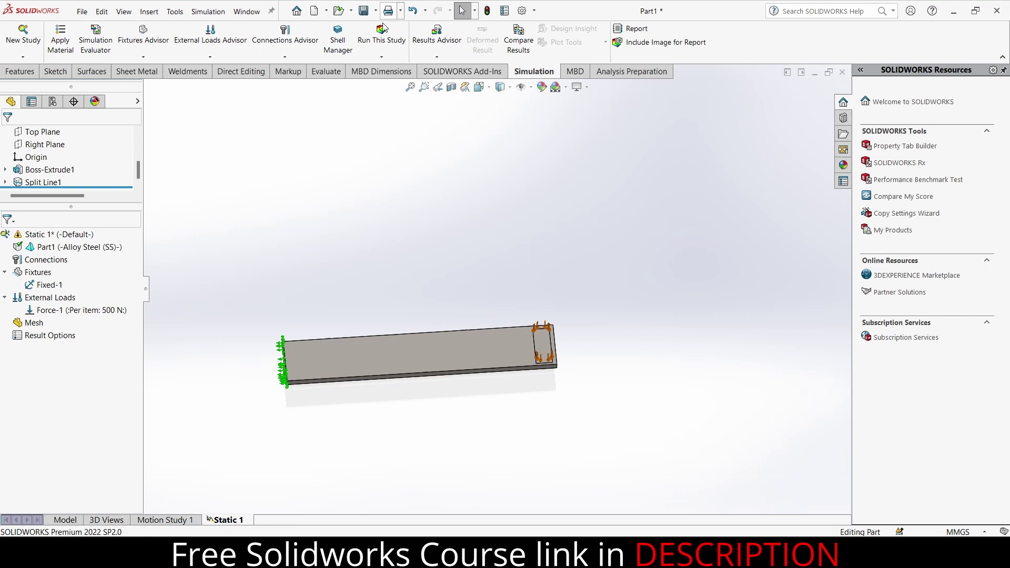
pyautogui.click(382, 40)
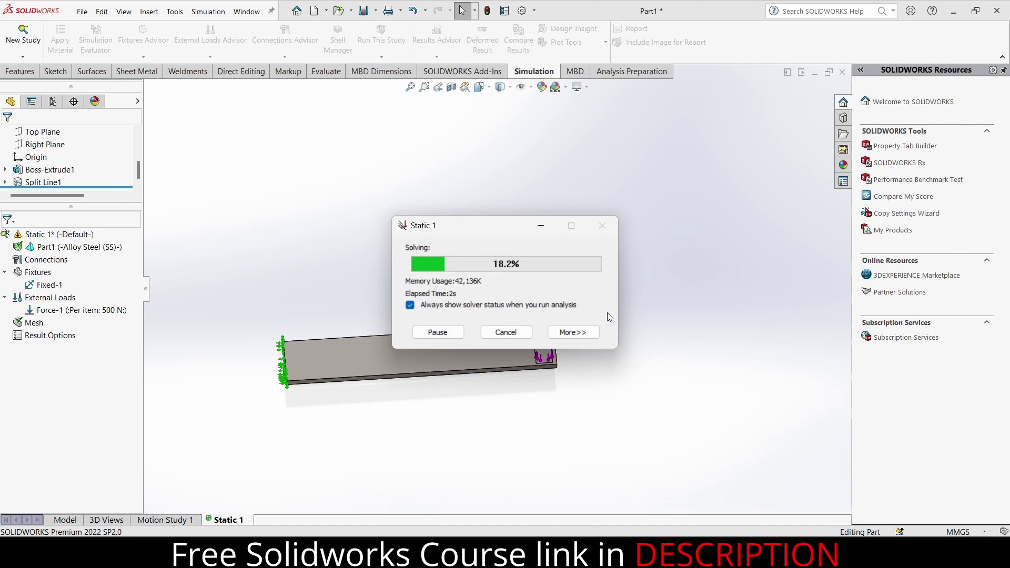
pyautogui.moveTo(423, 265); pyautogui.dragTo(483, 293, button='middle')
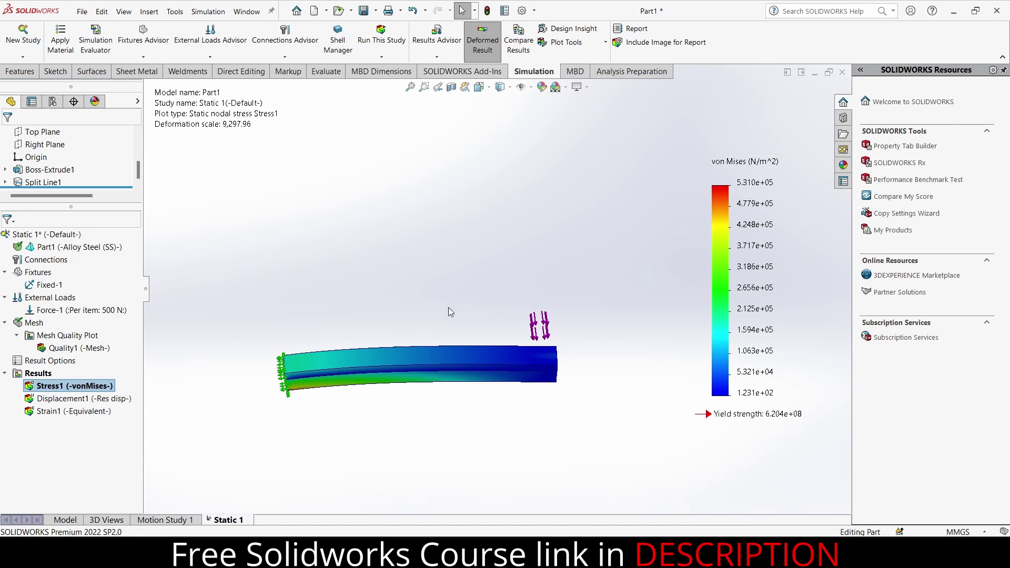
pyautogui.scroll(-2, 537, 369)
pyautogui.moveTo(400, 373); pyautogui.dragTo(469, 395, button='middle')
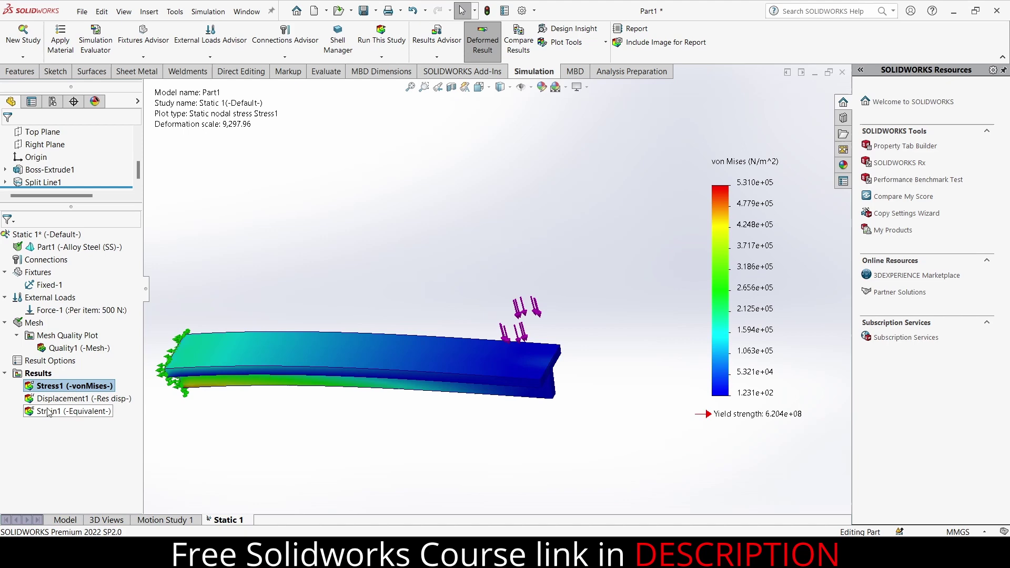
# Show the Displacement1 resultant displacement plot, peaking at 4.305e-02 mm, viewed from the top face
pyautogui.rightClick(62, 398)
pyautogui.click(87, 405)
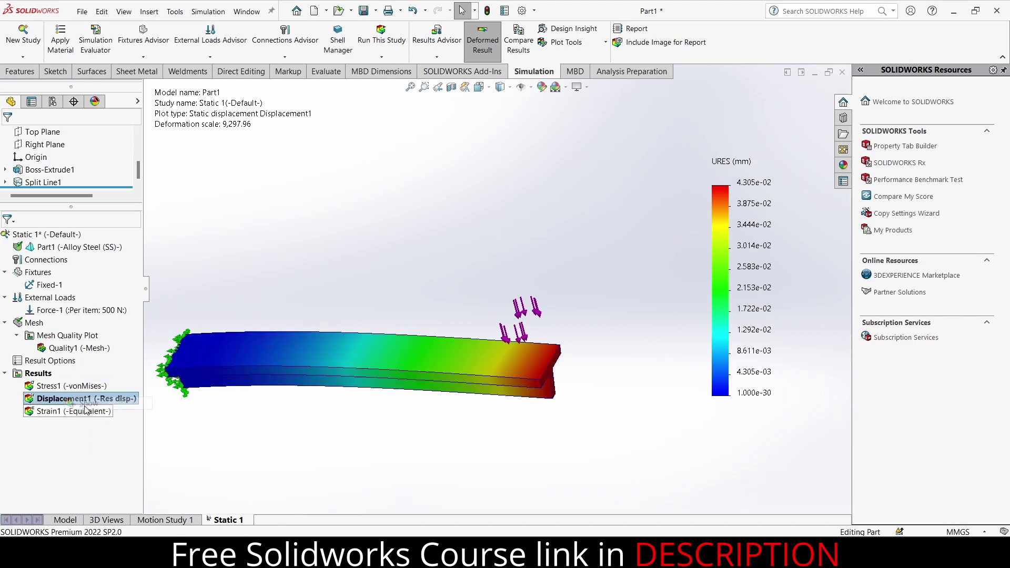
pyautogui.scroll(-2, 530, 356)
pyautogui.moveTo(531, 356); pyautogui.dragTo(500, 336, button='middle')
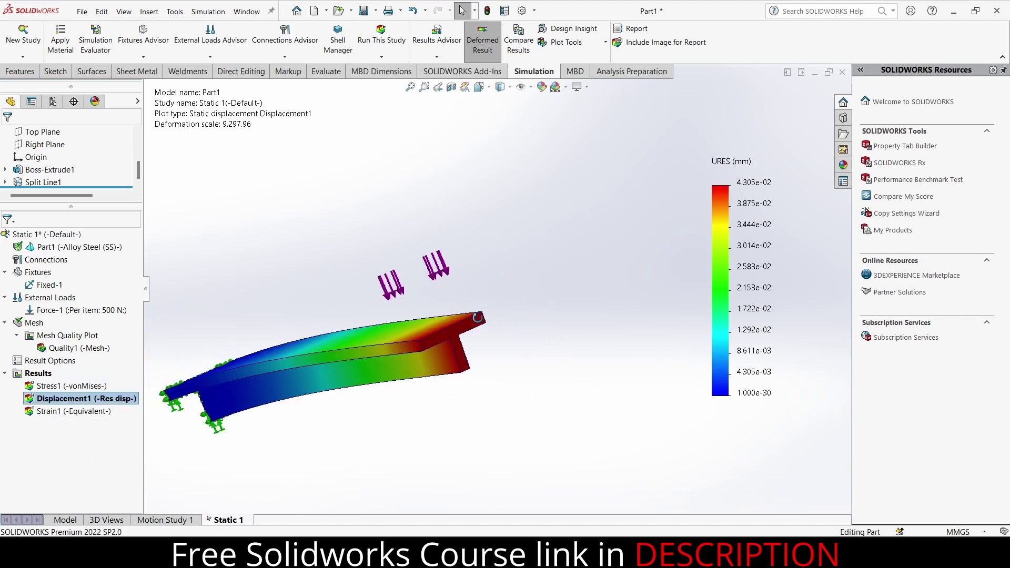
pyautogui.scroll(-2, 493, 332)
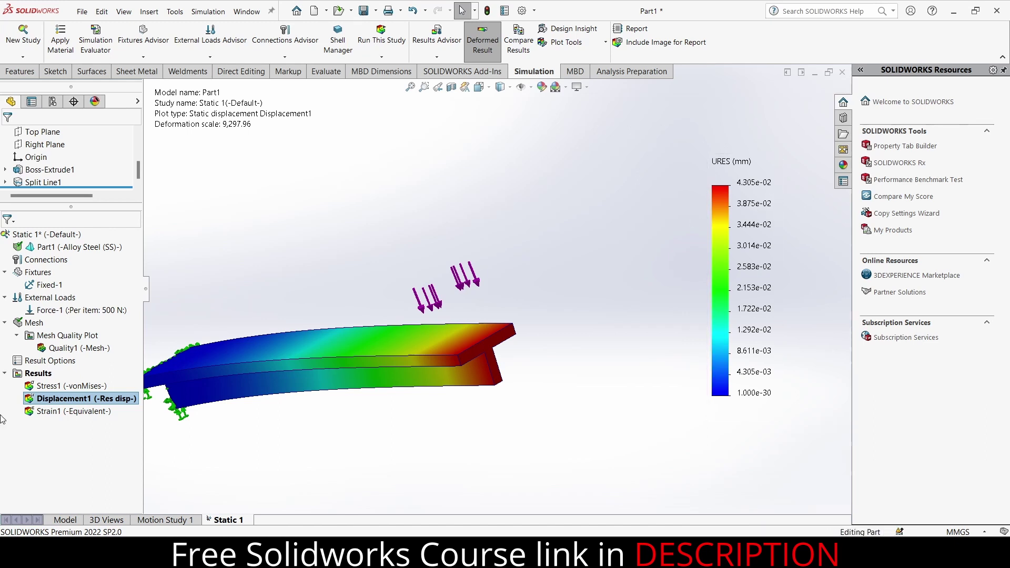
# Show the Strain1 equivalent strain plot, reaching up to 1.927e-06, with the beam tilted upward
pyautogui.rightClick(90, 412)
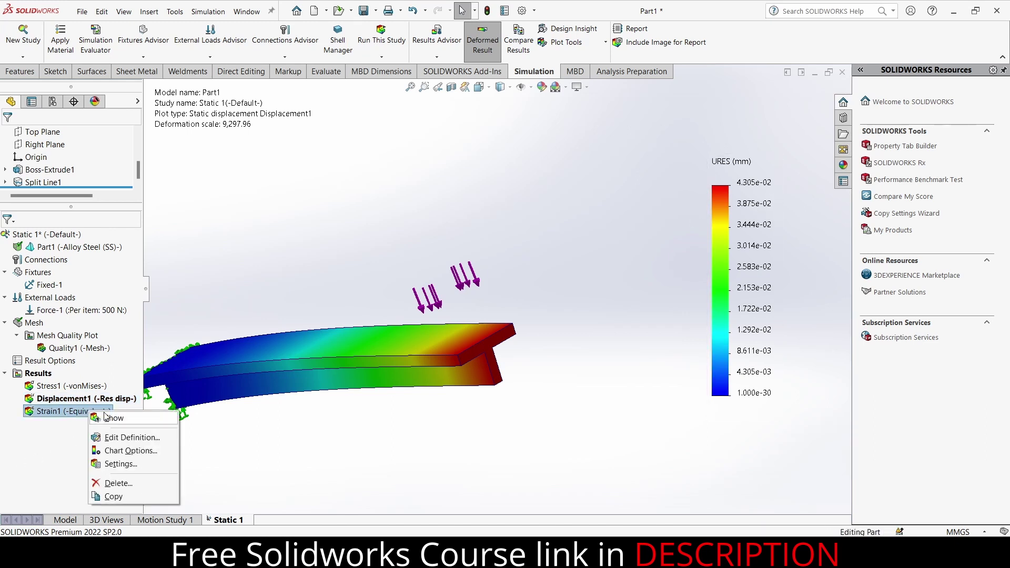
pyautogui.click(108, 418)
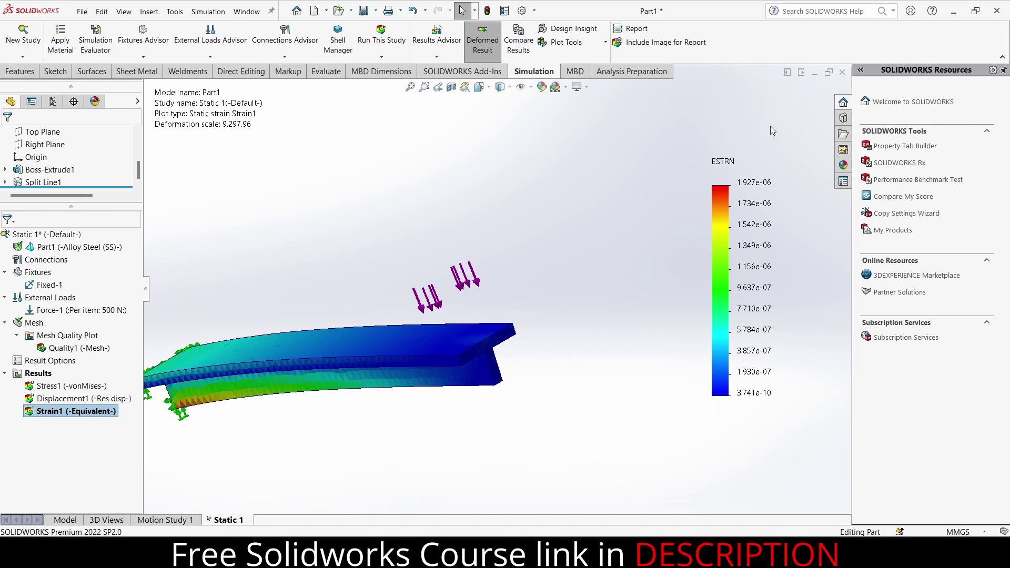
pyautogui.scroll(2, 561, 364)
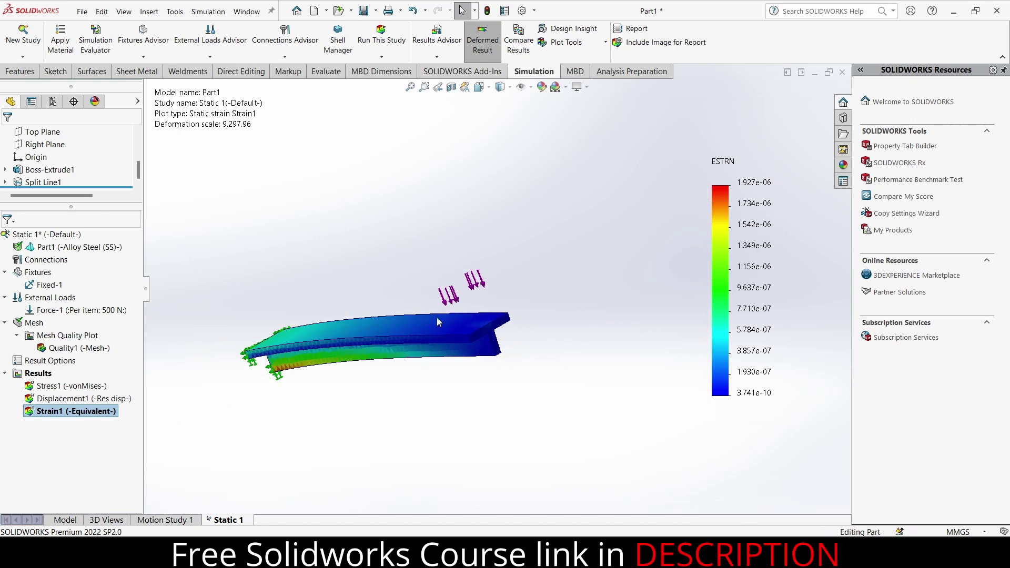
pyautogui.scroll(-2, 440, 322)
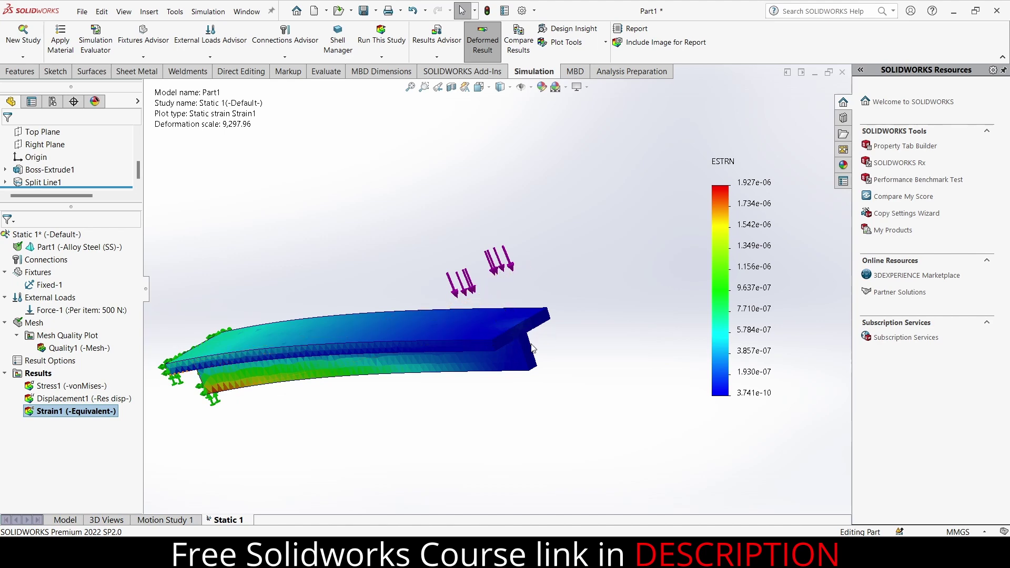
pyautogui.moveTo(515, 328); pyautogui.dragTo(533, 289, button='middle')
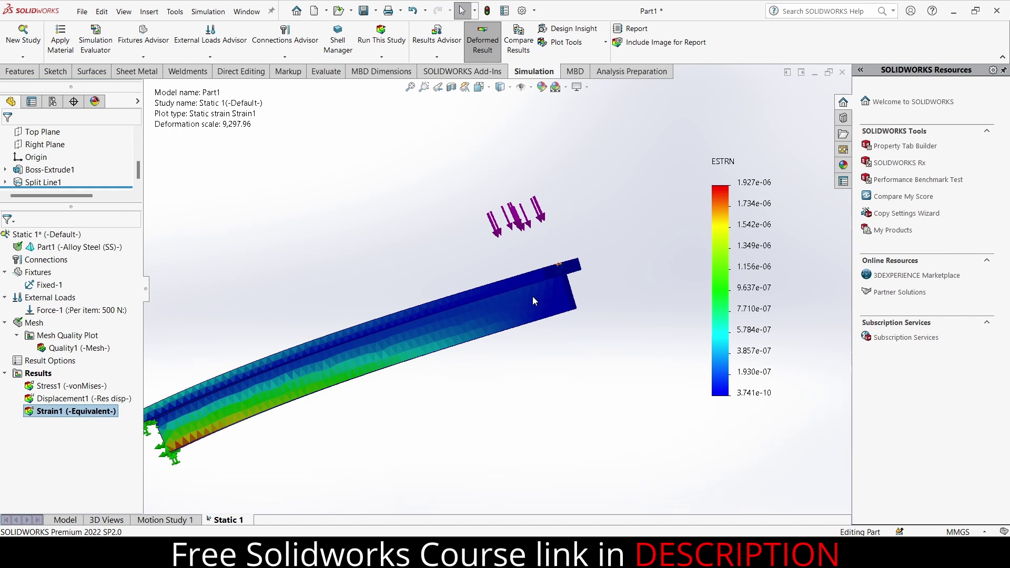
# Switch back to the Displacement1 plot and view the beam side-on
pyautogui.rightClick(104, 394)
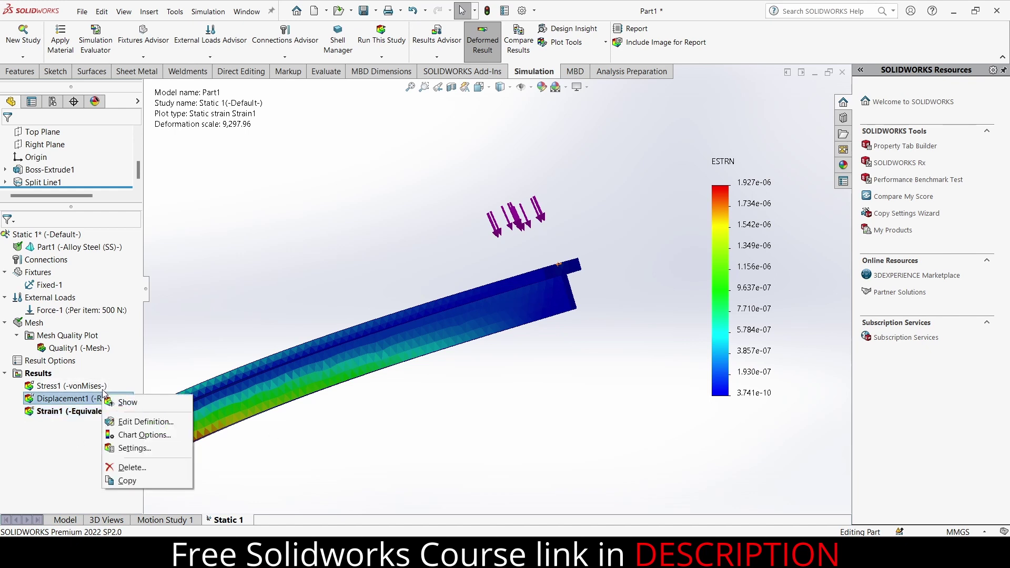
pyautogui.click(126, 403)
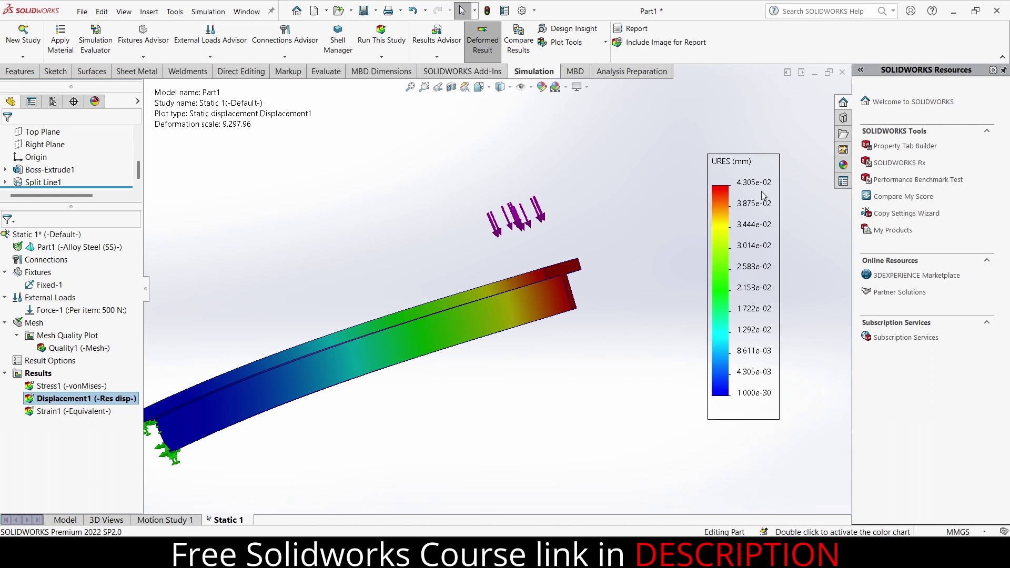
pyautogui.moveTo(571, 291); pyautogui.dragTo(416, 321, button='middle')
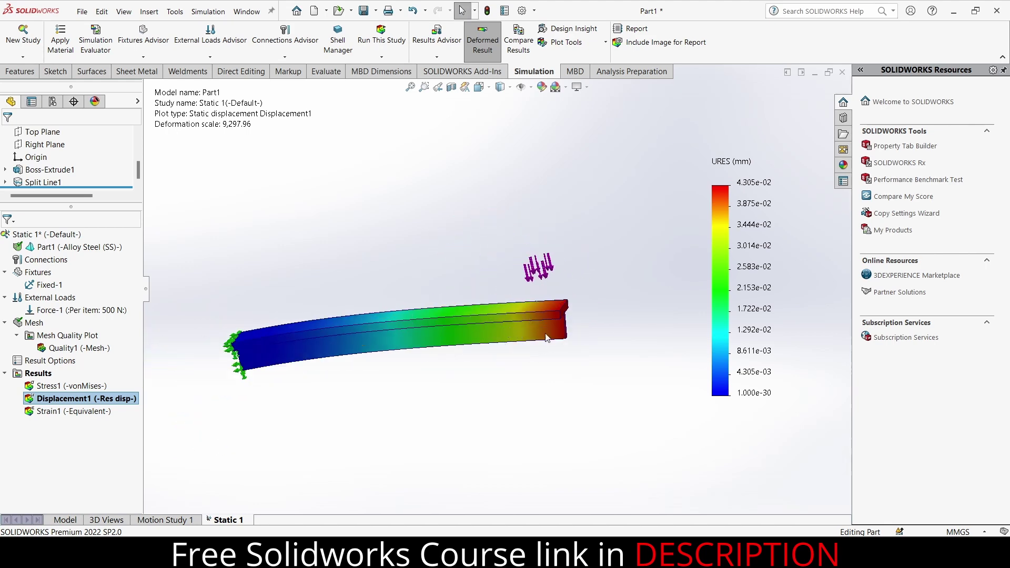
pyautogui.rightClick(61, 401)
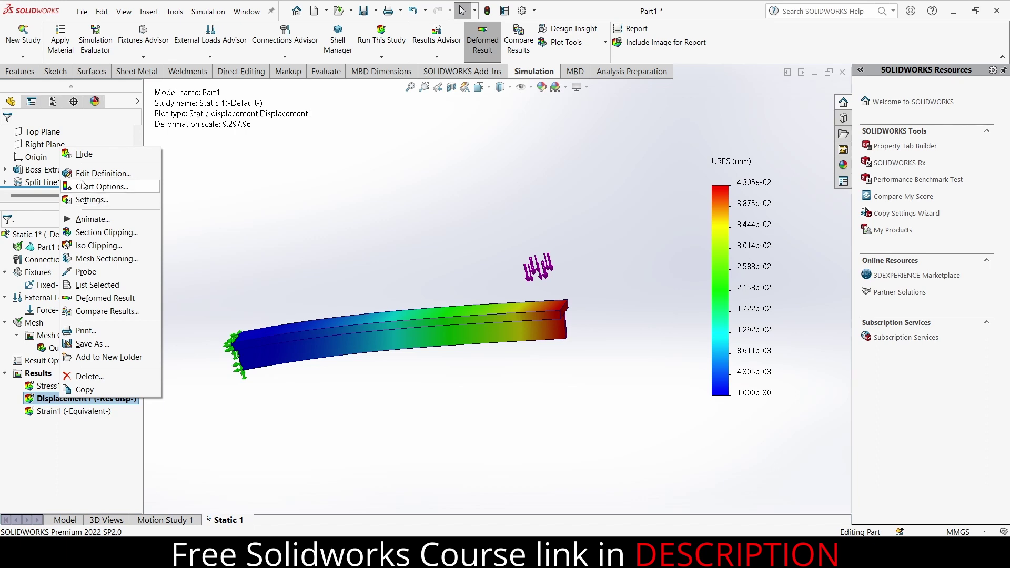
pyautogui.click(103, 186)
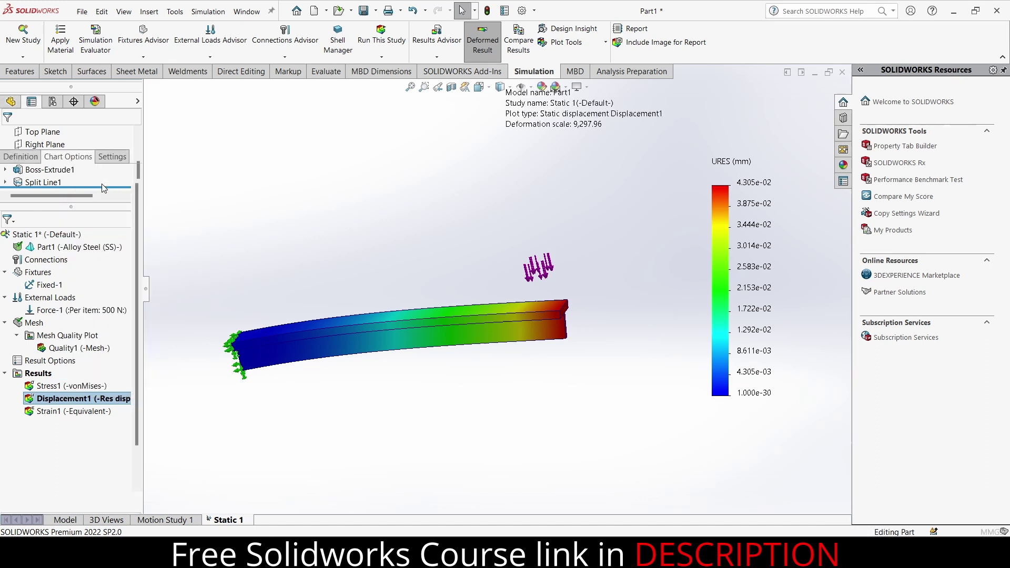
pyautogui.click(17, 158)
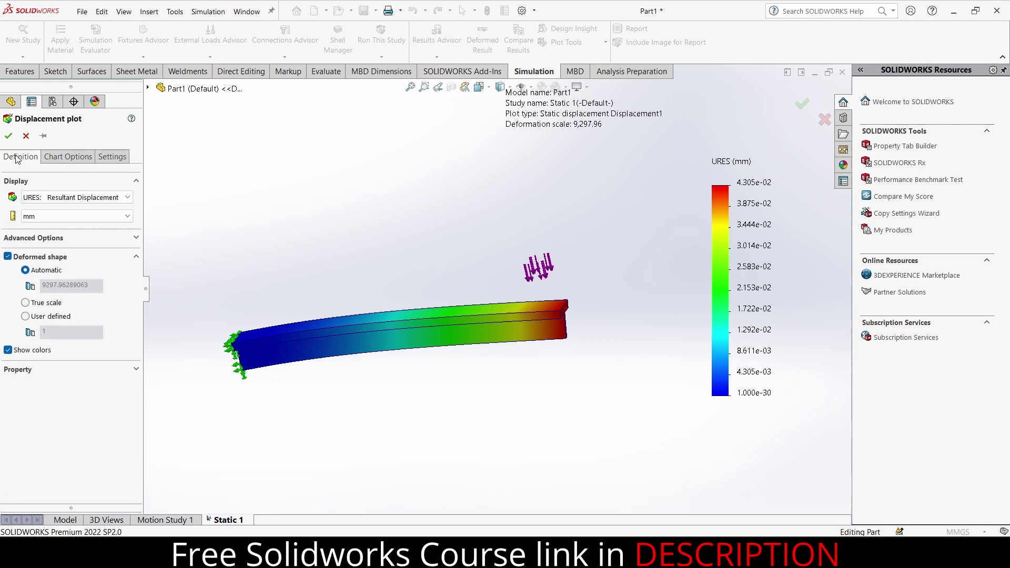
pyautogui.click(25, 303)
pyautogui.click(7, 138)
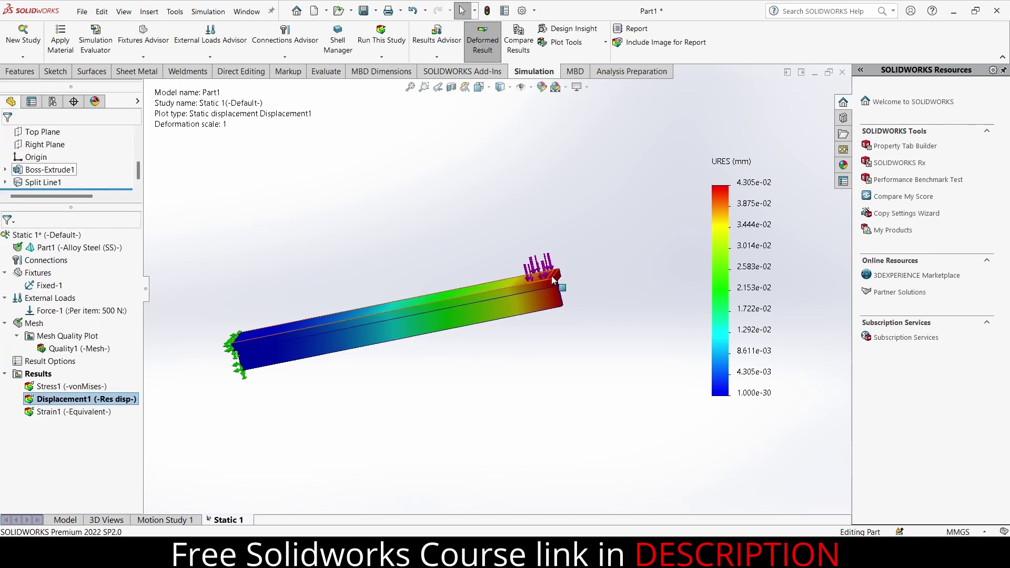
pyautogui.moveTo(501, 322); pyautogui.dragTo(504, 267, button='middle')
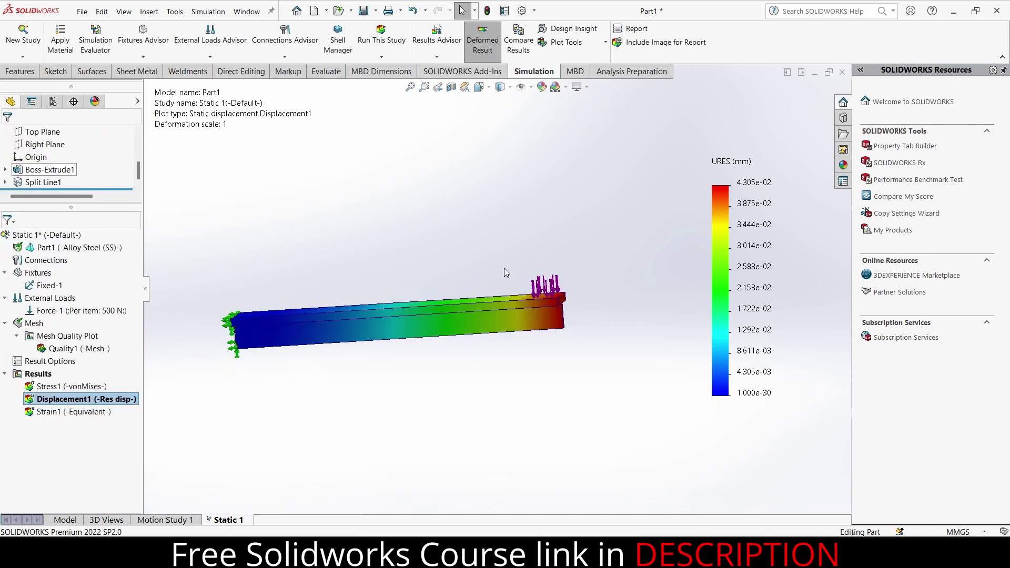
pyautogui.rightClick(78, 400)
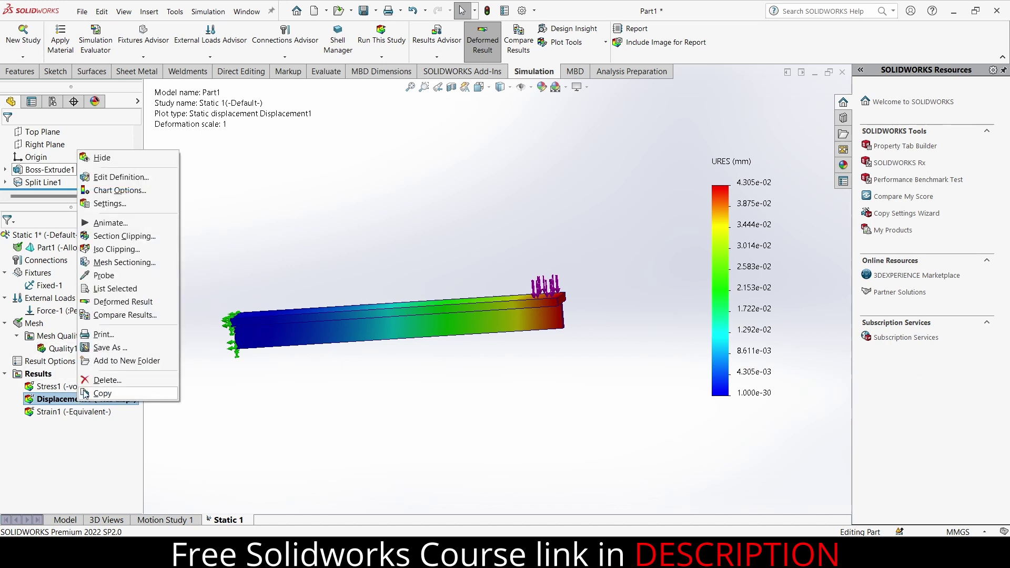
pyautogui.click(114, 181)
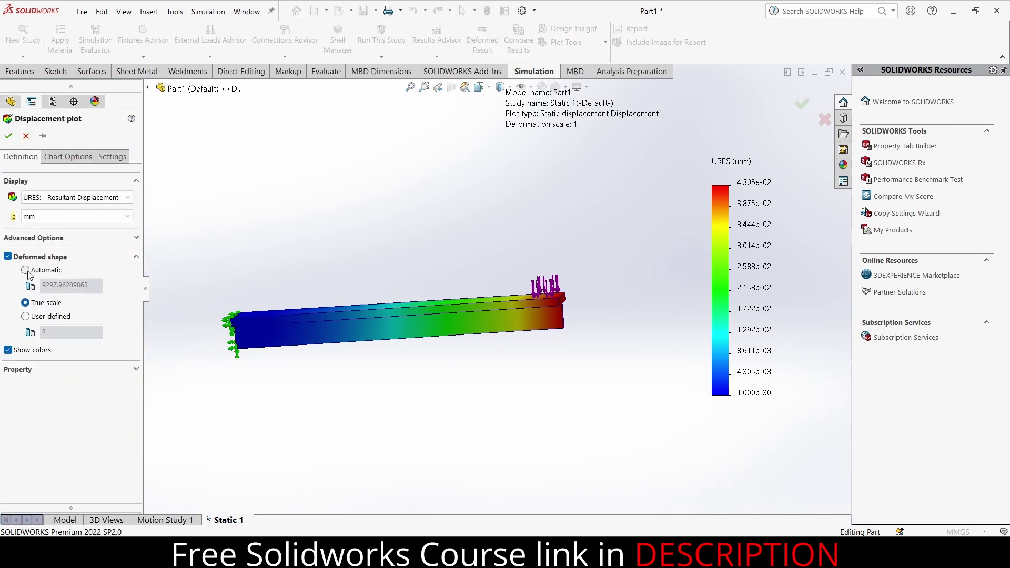
pyautogui.click(26, 270)
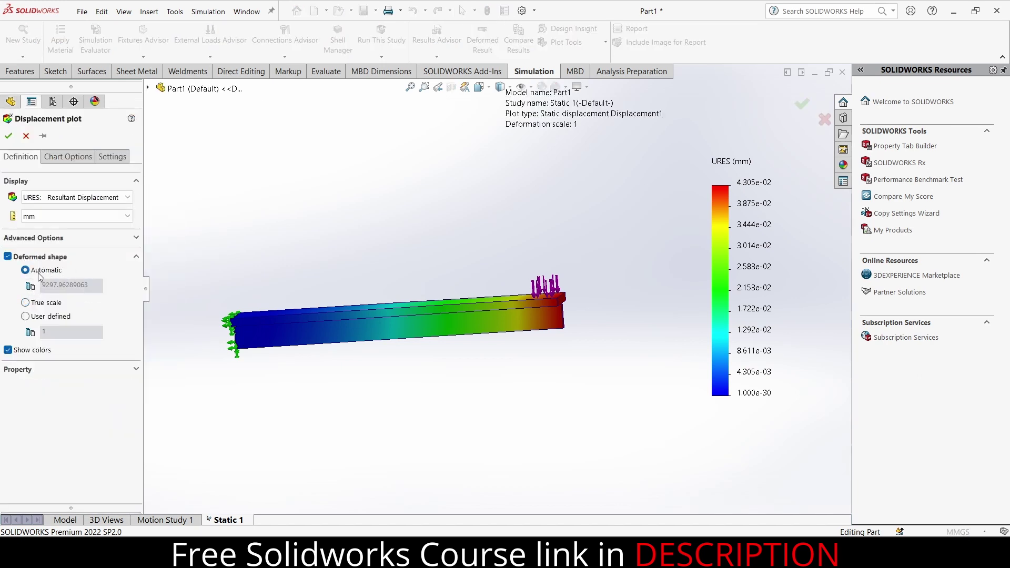
pyautogui.click(8, 137)
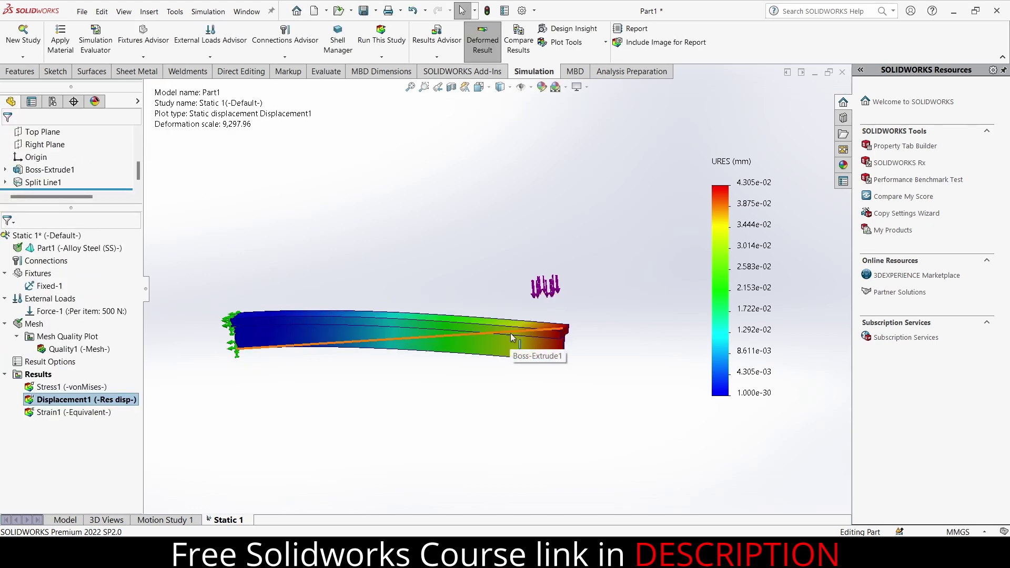
pyautogui.rightClick(81, 402)
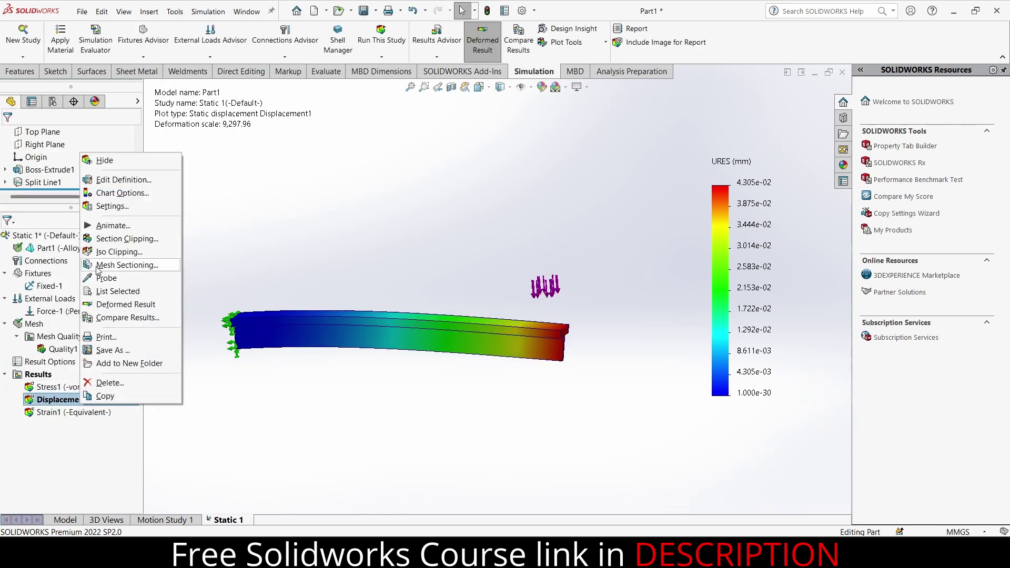
pyautogui.click(107, 225)
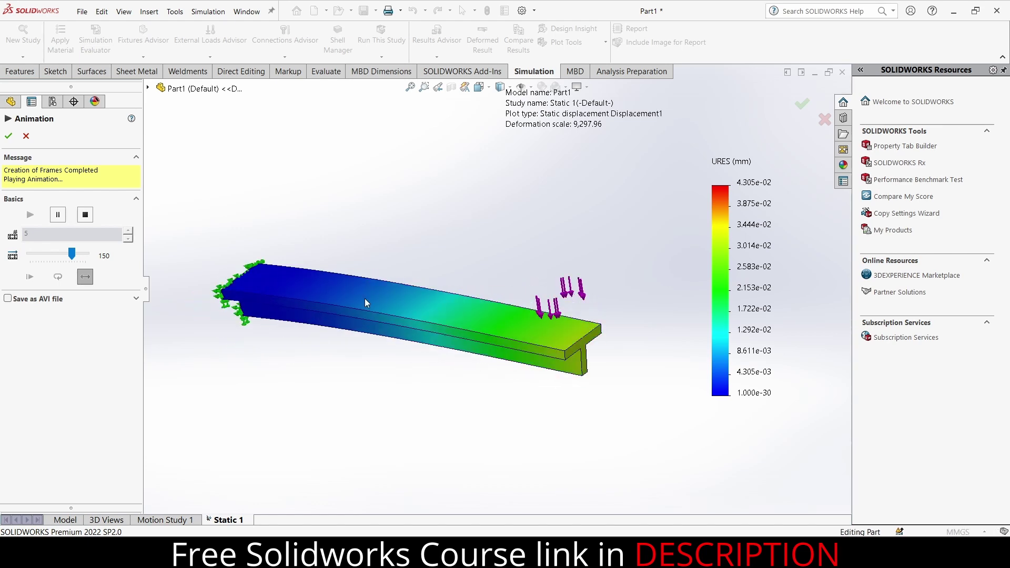
pyautogui.scroll(-2, 366, 300)
pyautogui.scroll(3, 364, 298)
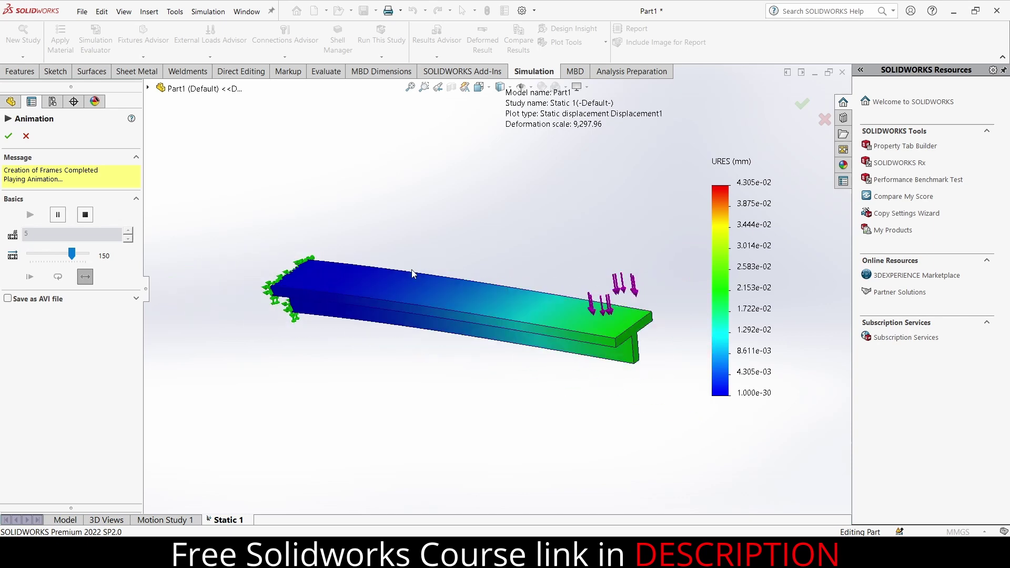
pyautogui.click(8, 136)
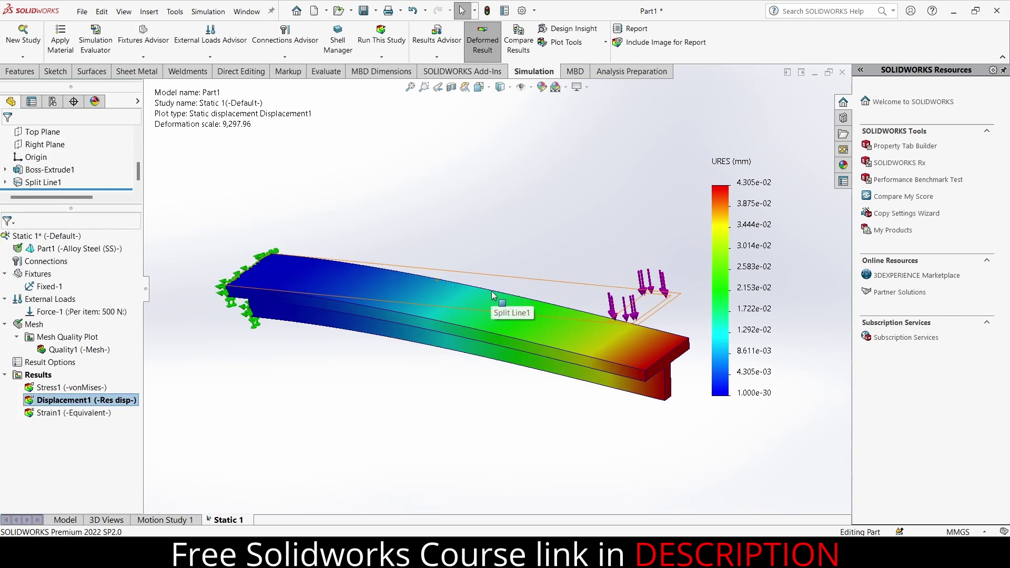
pyautogui.scroll(-1, 668, 358)
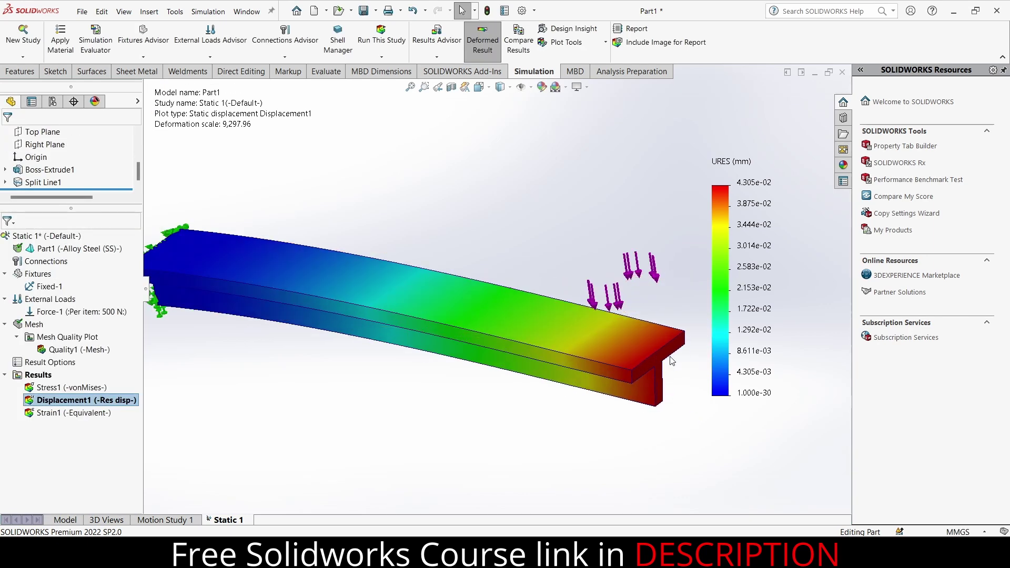
pyautogui.keyDown('ctrl'); pyautogui.moveTo(434, 345); pyautogui.dragTo(449, 334, button='middle'); pyautogui.keyUp('ctrl')
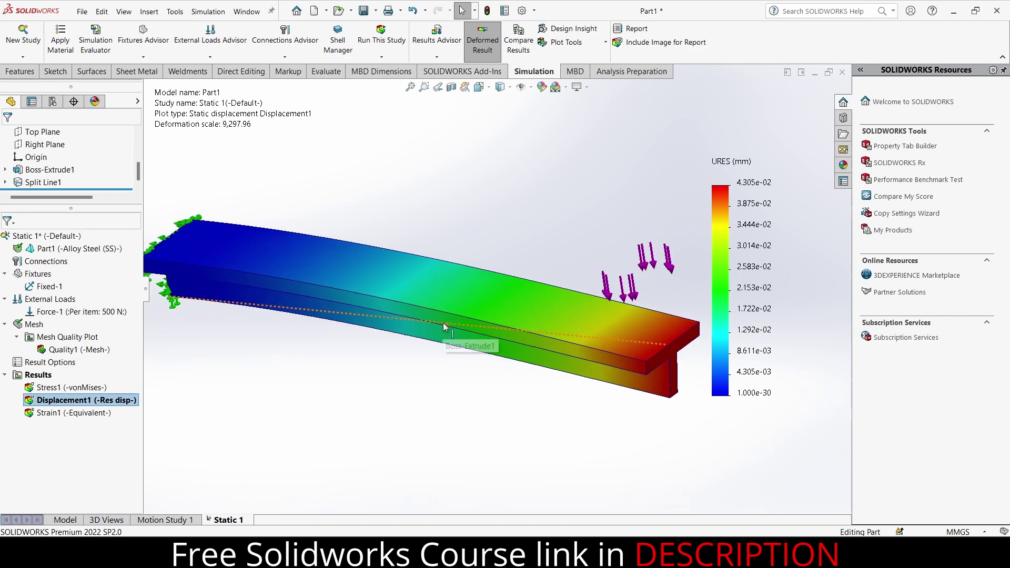
pyautogui.scroll(1, 445, 325)
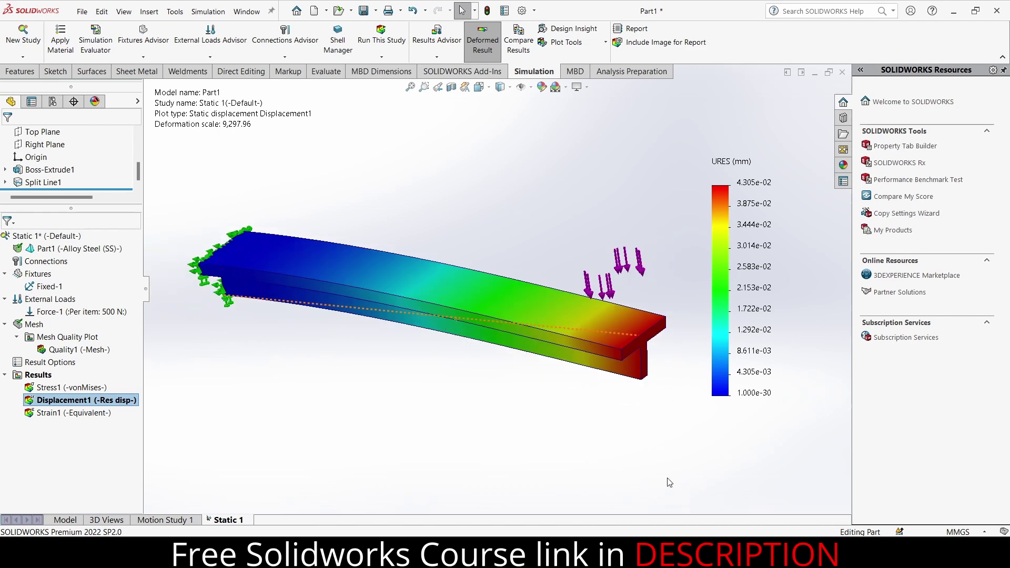